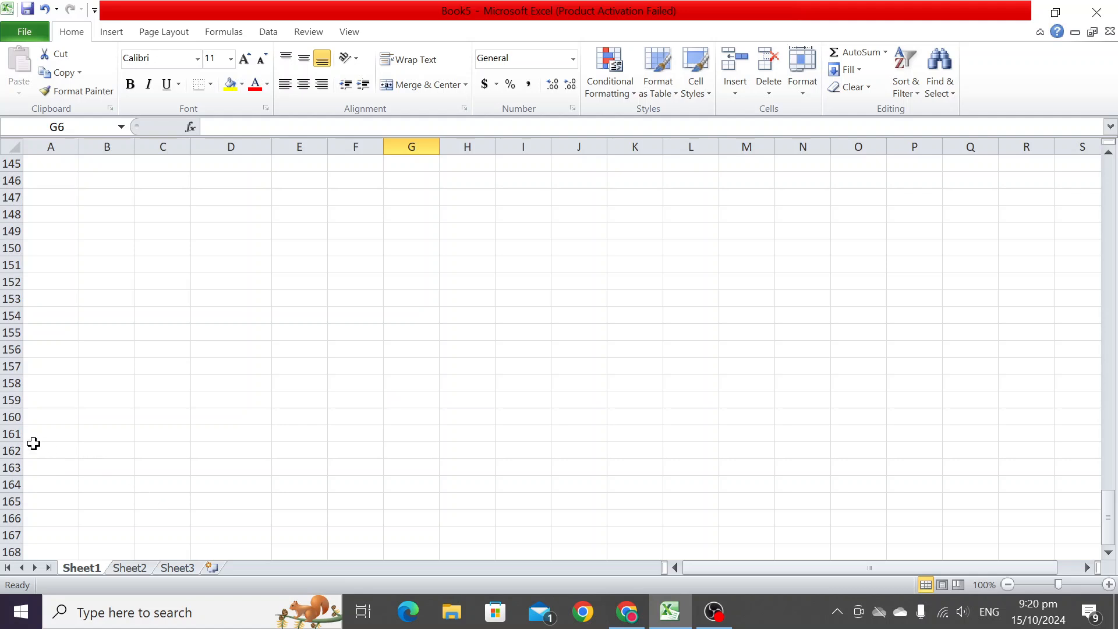
- Highlight rows 162, 129 and 87 with a yellow fill as scrolling markers
{"action": "left_click", "coordinate": [11, 433]}
{"action": "left_click", "coordinate": [230, 87]}
{"action": "left_click", "coordinate": [212, 343]}
{"action": "scroll", "coordinate": [230, 348], "scroll_direction": "up", "scroll_amount": 8}
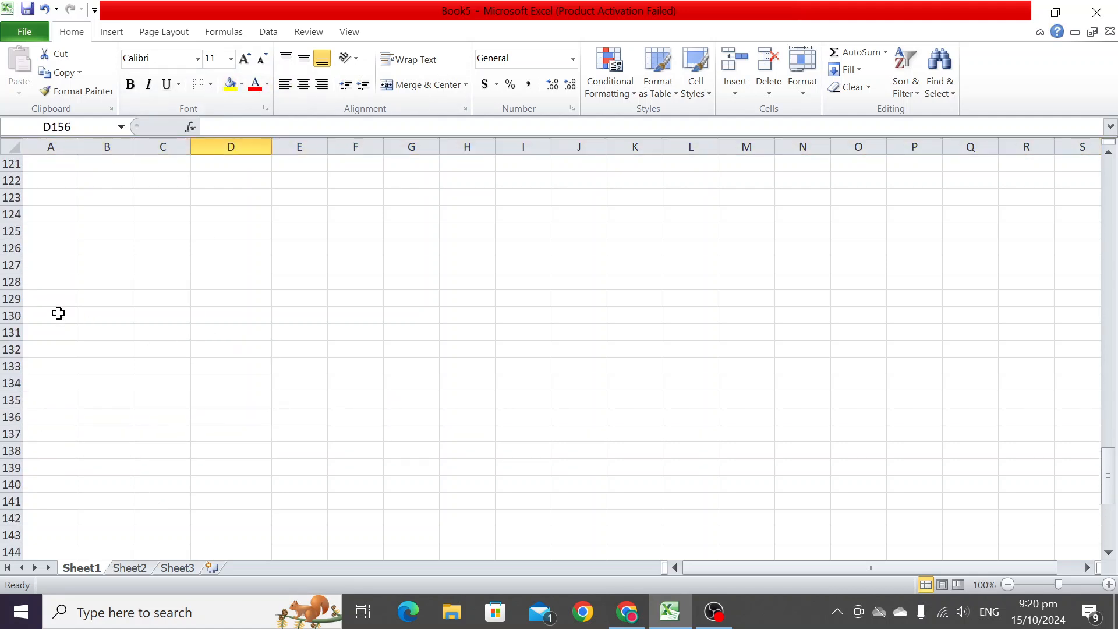
{"action": "left_click", "coordinate": [11, 298]}
{"action": "left_click", "coordinate": [229, 85]}
{"action": "scroll", "coordinate": [274, 314], "scroll_direction": "up", "scroll_amount": 13}
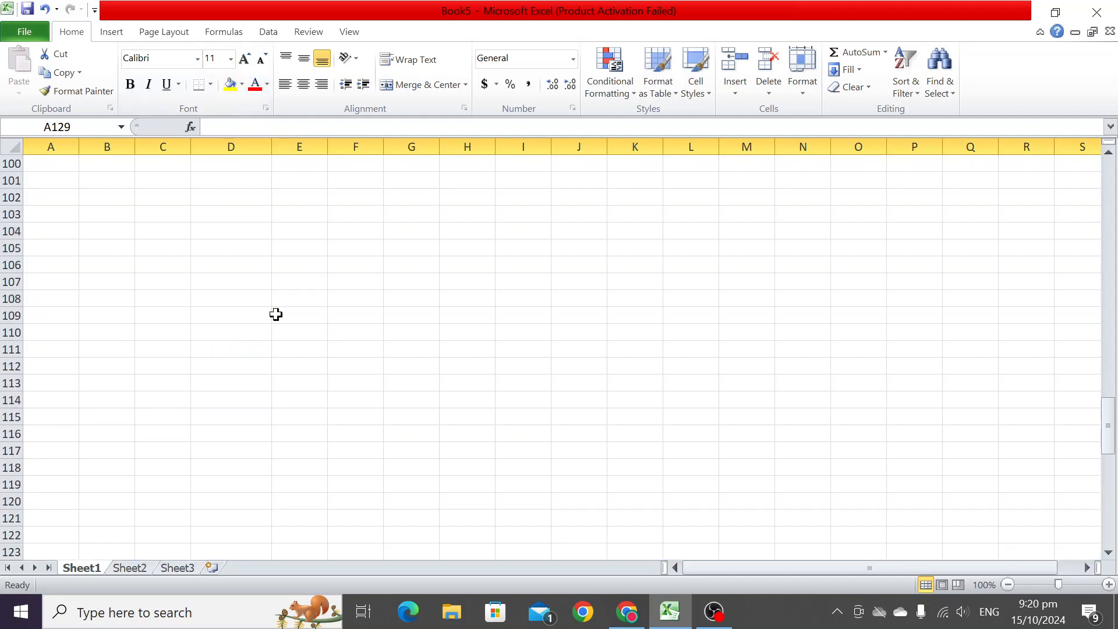
{"action": "left_click", "coordinate": [10, 248]}
{"action": "left_click", "coordinate": [230, 84]}
- Move up through the worksheet one screen at a time from row 134 back to the data table
{"action": "scroll", "coordinate": [340, 429], "scroll_direction": "down", "scroll_amount": 16}
{"action": "scroll", "coordinate": [340, 431], "scroll_direction": "up", "scroll_amount": 20}
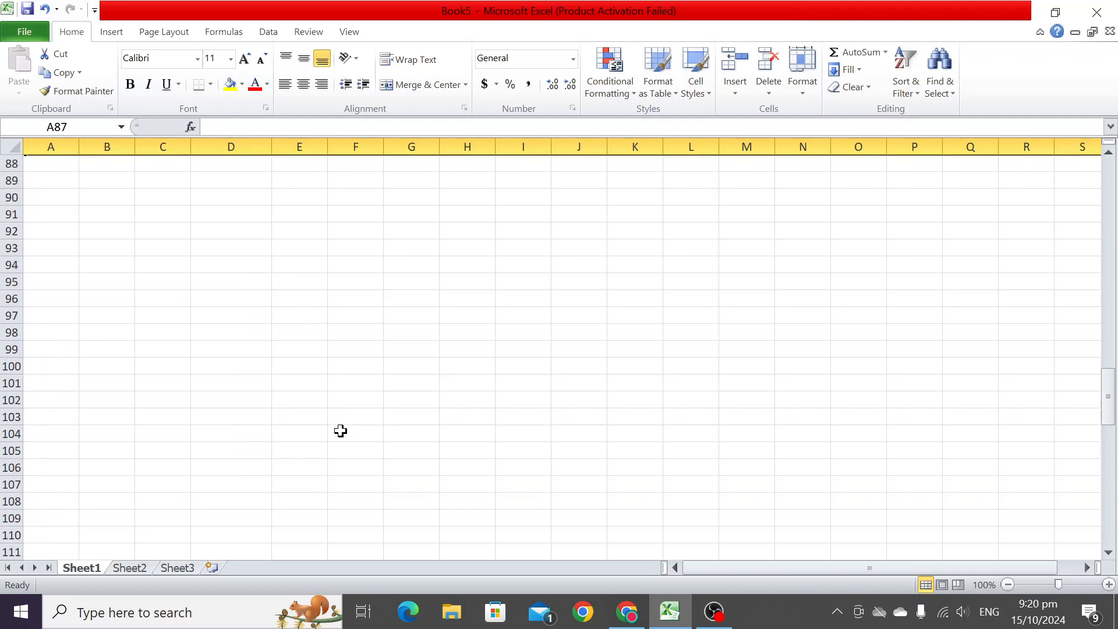
{"action": "scroll", "coordinate": [341, 431], "scroll_direction": "down", "scroll_amount": 19}
{"action": "scroll", "coordinate": [340, 430], "scroll_direction": "down", "scroll_amount": 3}
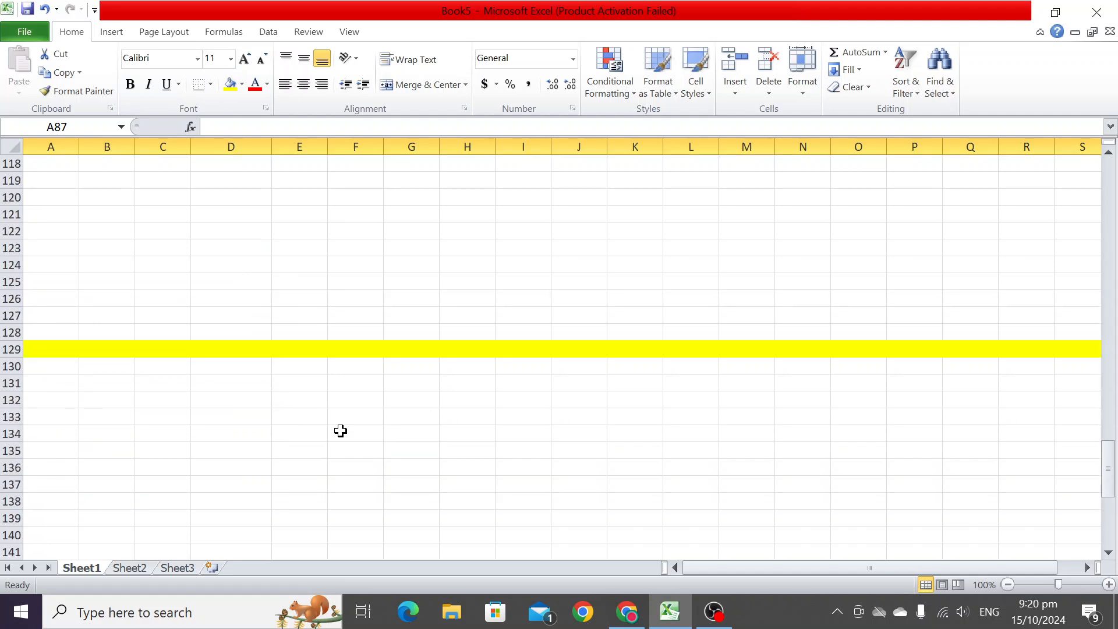
{"action": "left_click", "coordinate": [315, 434]}
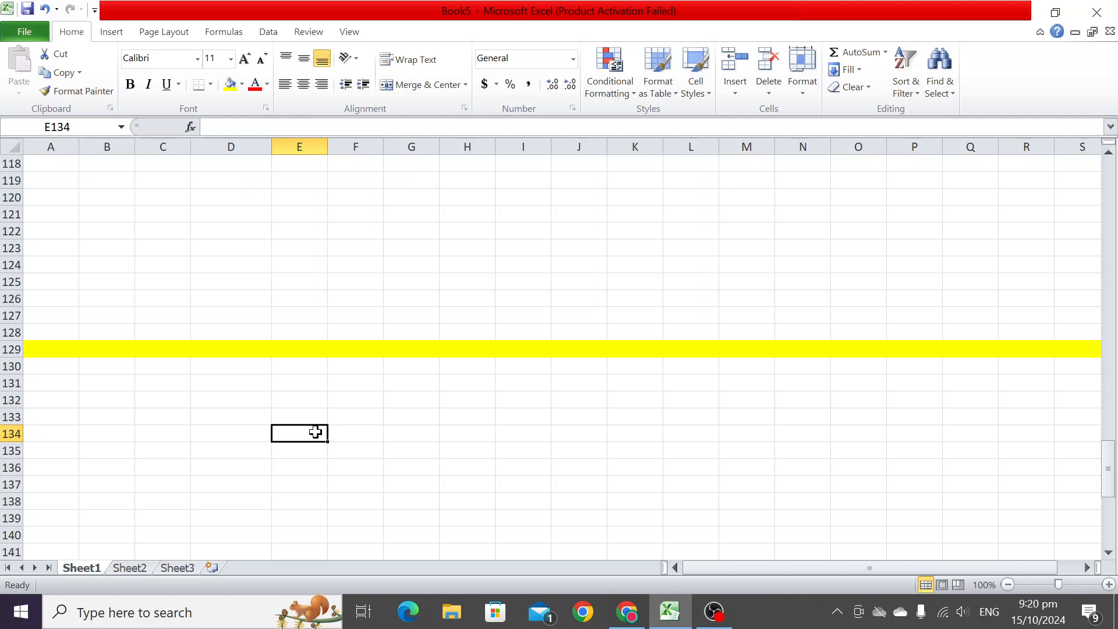
{"action": "key", "text": "Page_Up"}
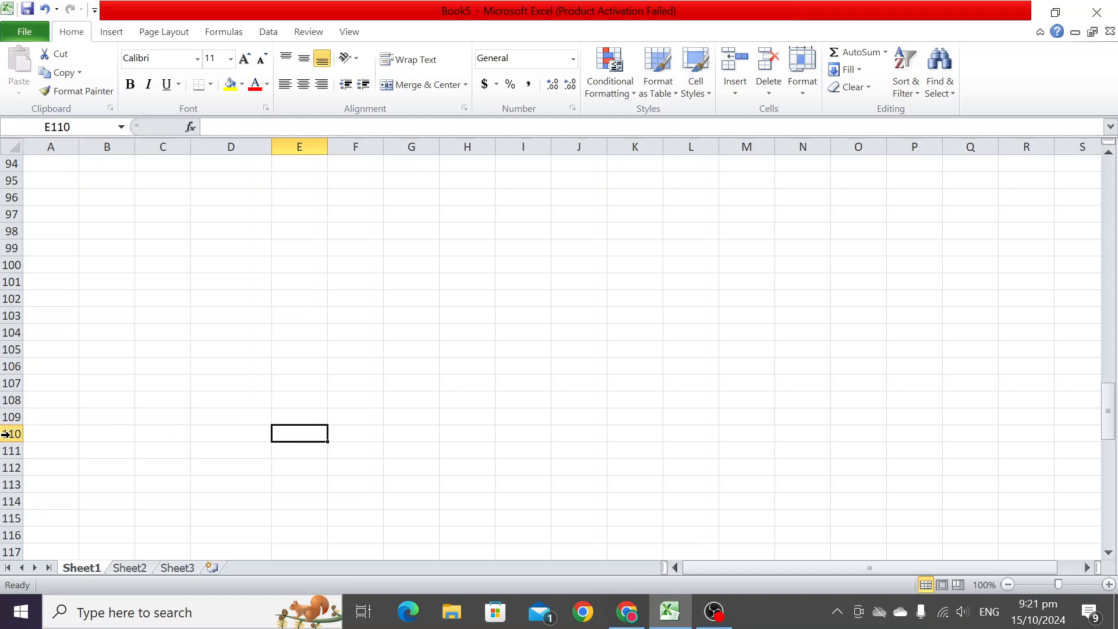
{"action": "key", "text": "Page_Up"}
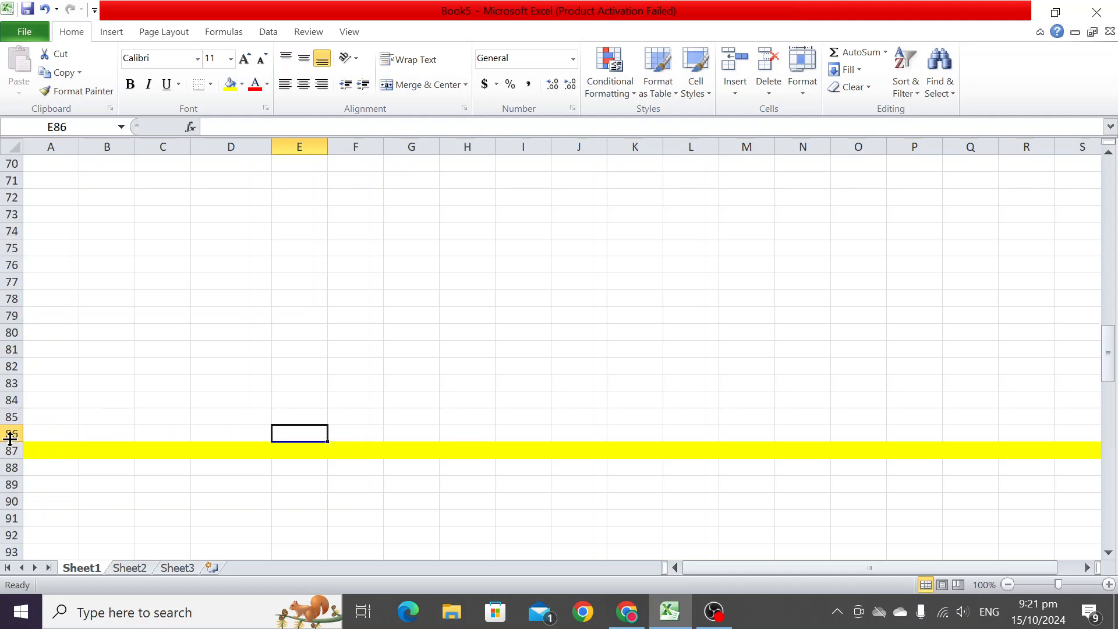
{"action": "key", "text": "Page_Up"}
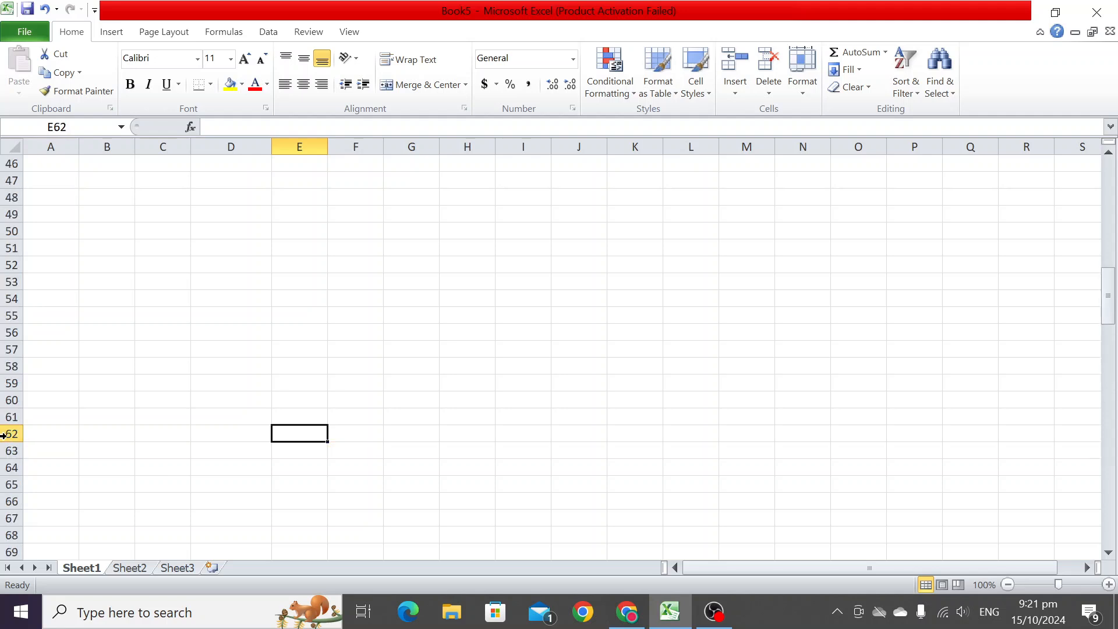
{"action": "left_click", "coordinate": [4, 436]}
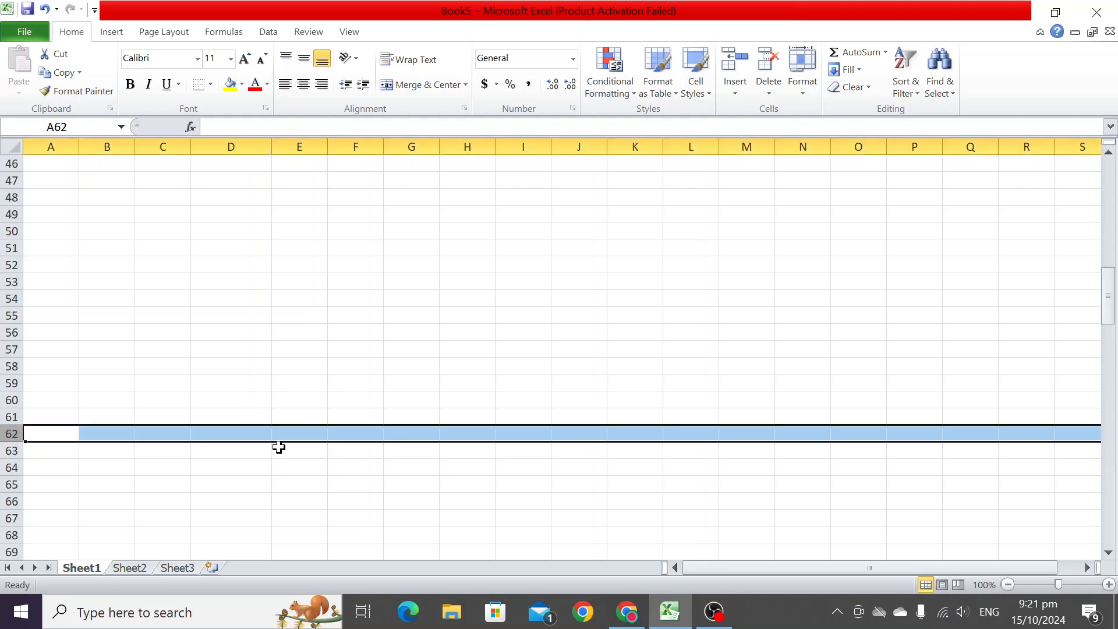
{"action": "left_click", "coordinate": [309, 437]}
{"action": "key", "text": "Page_Up"}
{"action": "key", "text": "Page_Up"}
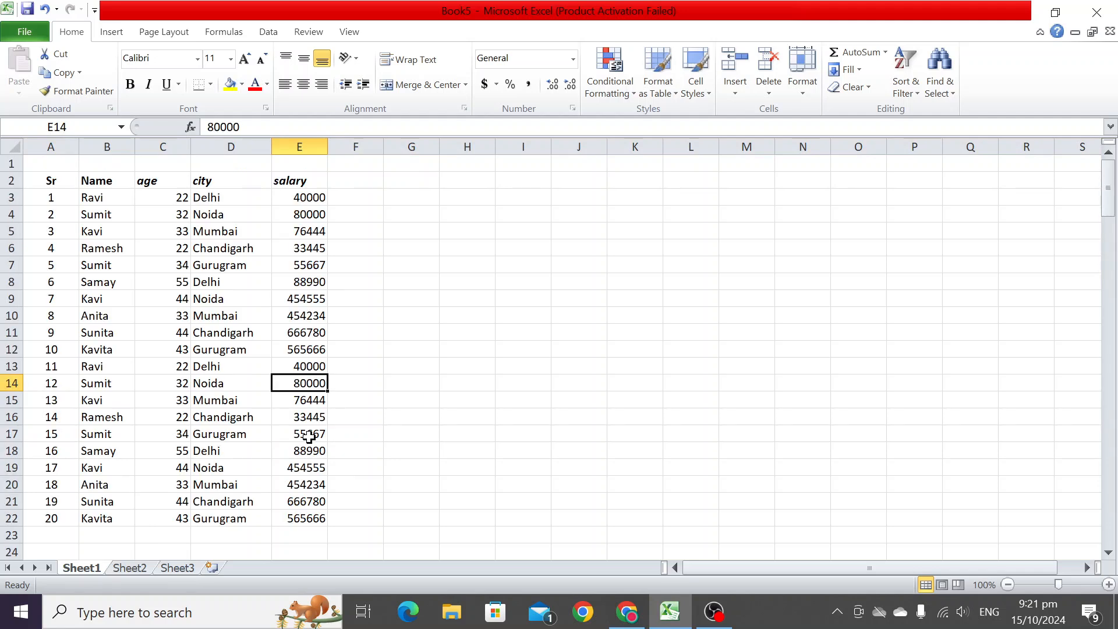
- Move down through the worksheet one screen at a time starting from cell E1
{"action": "left_click", "coordinate": [291, 167]}
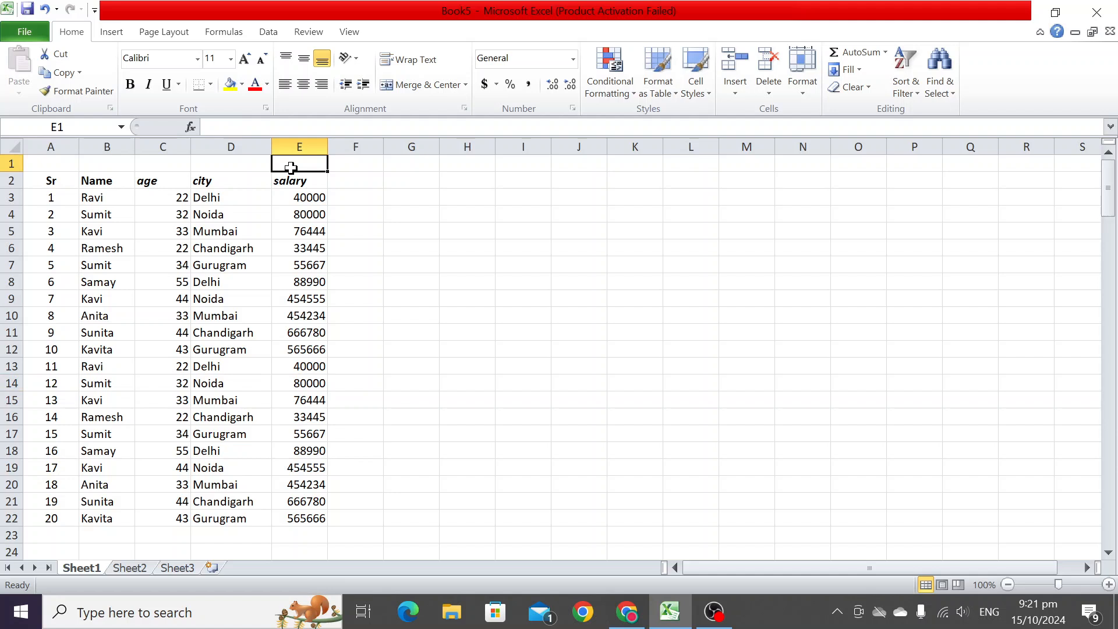
{"action": "key", "text": "Page_Down"}
{"action": "key", "text": "Page_Down"}
{"action": "key", "text": "Page_Down"}
{"action": "key", "text": "Page_Down"}
{"action": "key", "text": "Page_Down"}
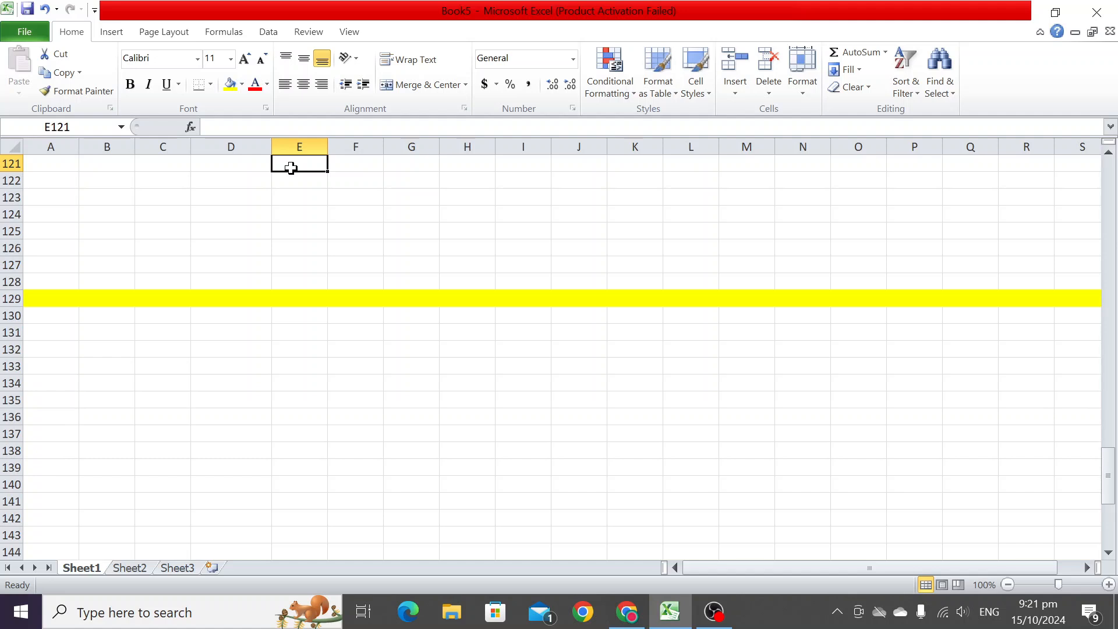
{"action": "key", "text": "Page_Down"}
{"action": "key", "text": "Page_Down"}
{"action": "key", "text": "Page_Down"}
{"action": "key", "text": "Page_Down"}
{"action": "key", "text": "Page_Down"}
{"action": "key", "text": "Page_Down"}
{"action": "key", "text": "Page_Down"}
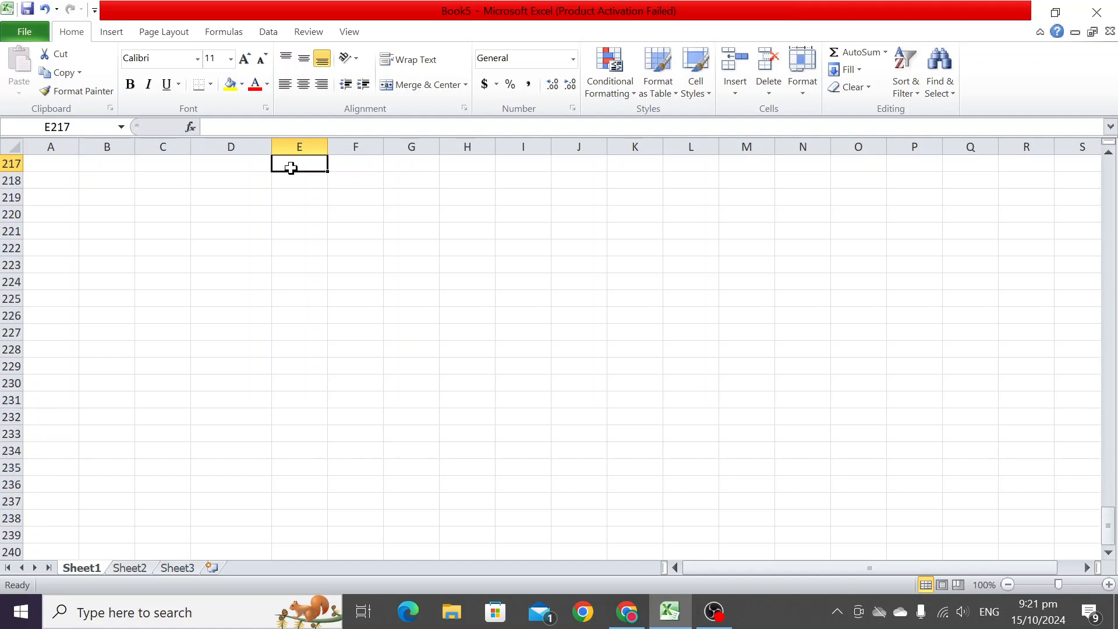
{"action": "key", "text": "Page_Down"}
{"action": "key", "text": "Page_Down"}
{"action": "key", "text": "Page_Down"}
{"action": "key", "text": "Page_Down"}
{"action": "key", "text": "Page_Down"}
{"action": "key", "text": "Page_Down"}
{"action": "key", "text": "Page_Down"}
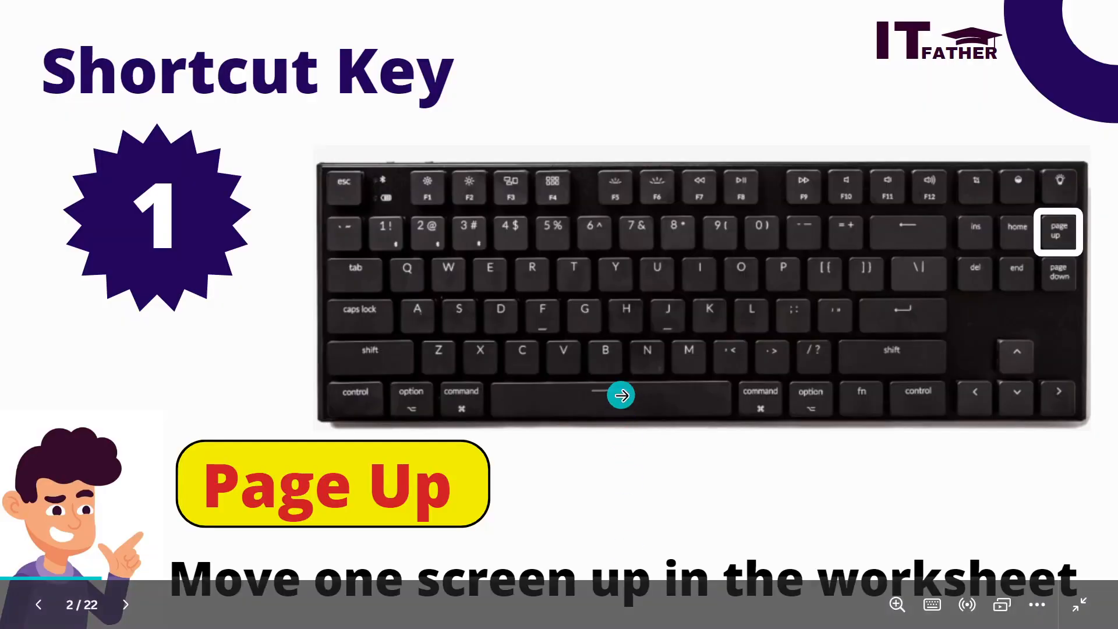
{"action": "left_click", "coordinate": [620, 394]}
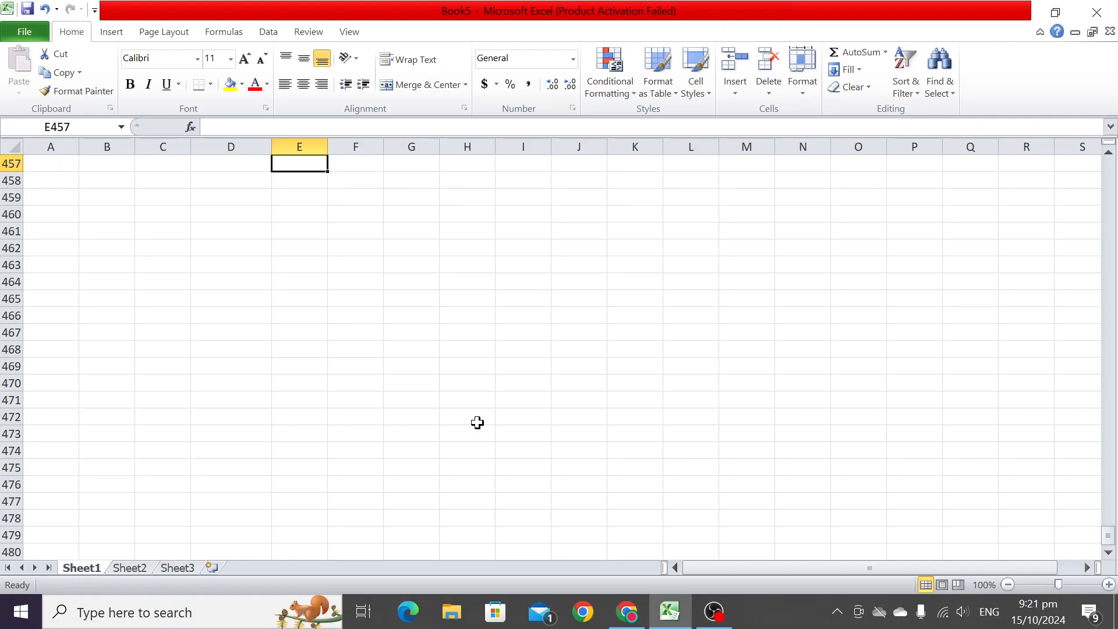
- Create a new blank workbook
{"action": "scroll", "coordinate": [478, 423], "scroll_direction": "up", "scroll_amount": 18}
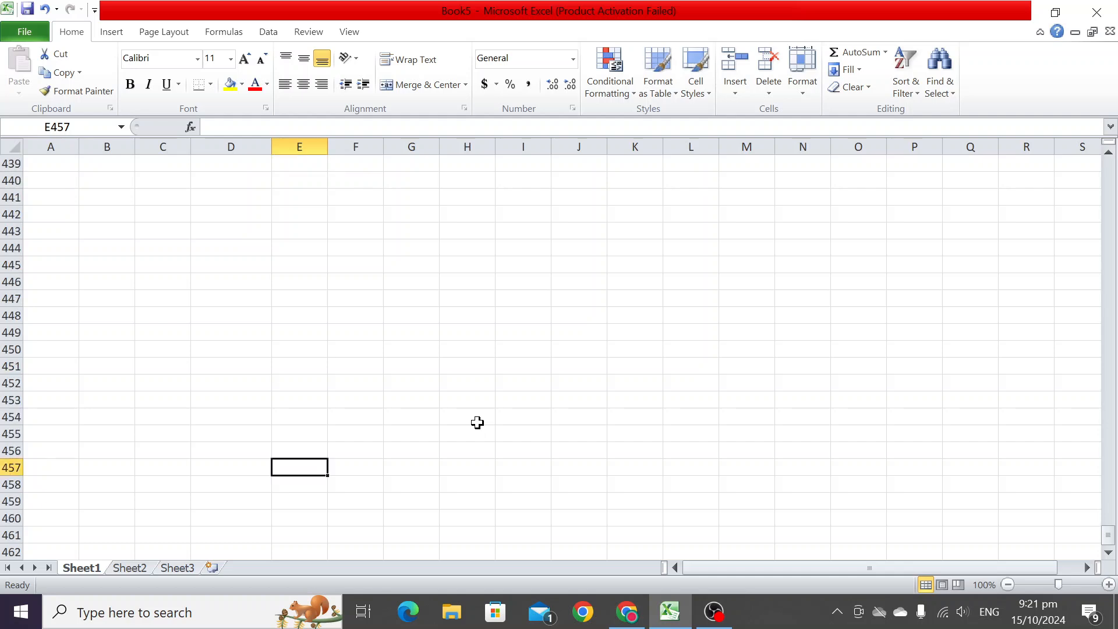
{"action": "left_click_drag", "start_coordinate": [1110, 544], "coordinate": [1108, 160]}
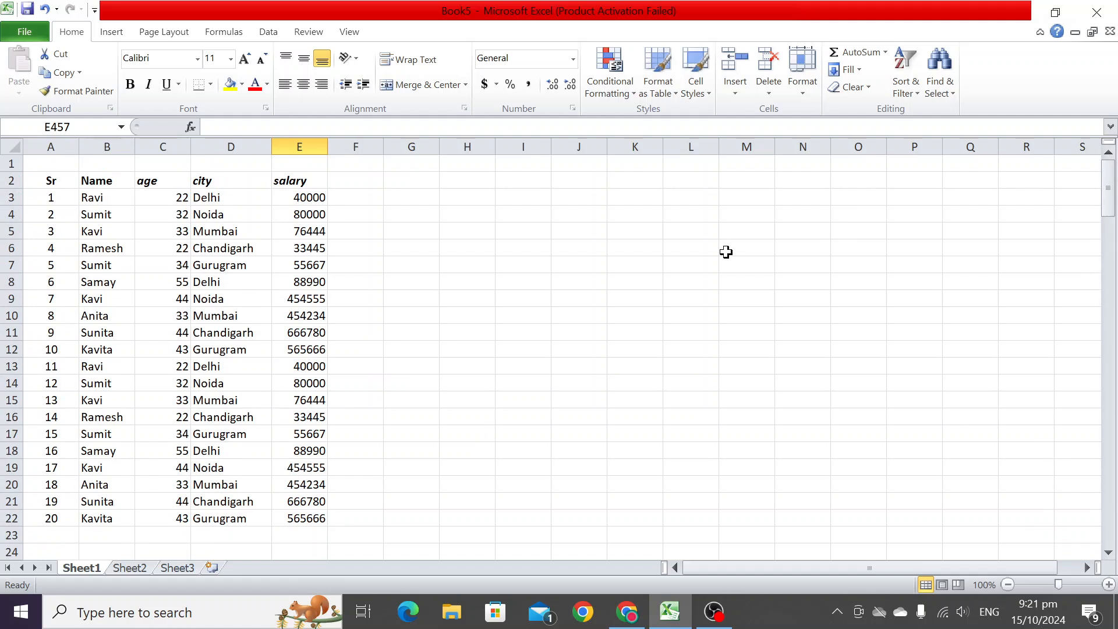
{"action": "key", "text": "ctrl+n"}
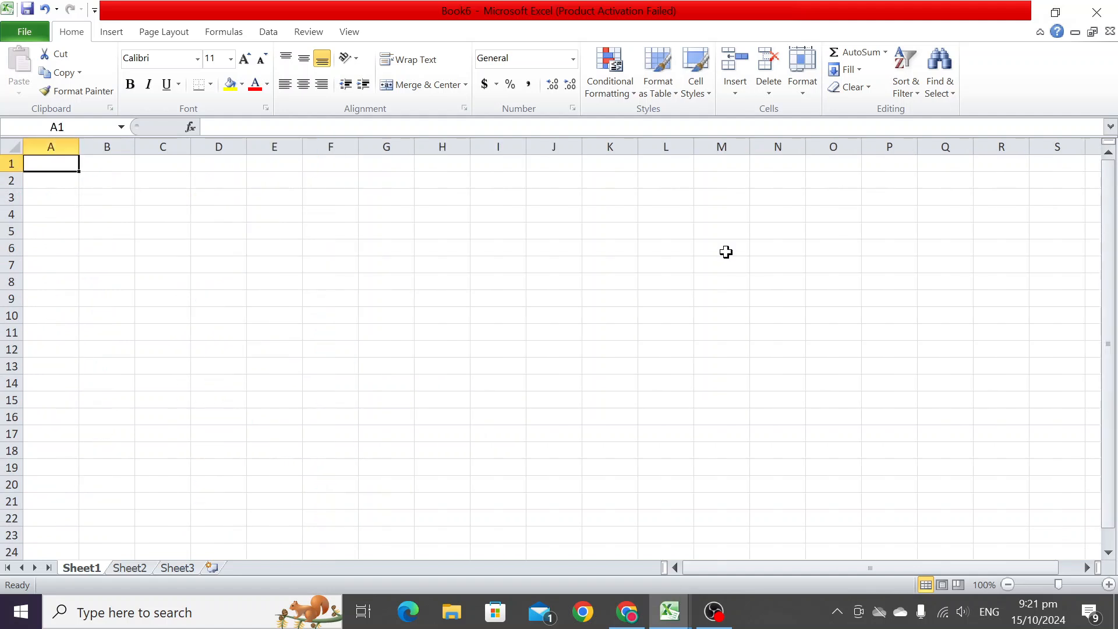
- Switch among the open windows back to the Book5 workbook
{"action": "key", "text": "alt+Tab"}
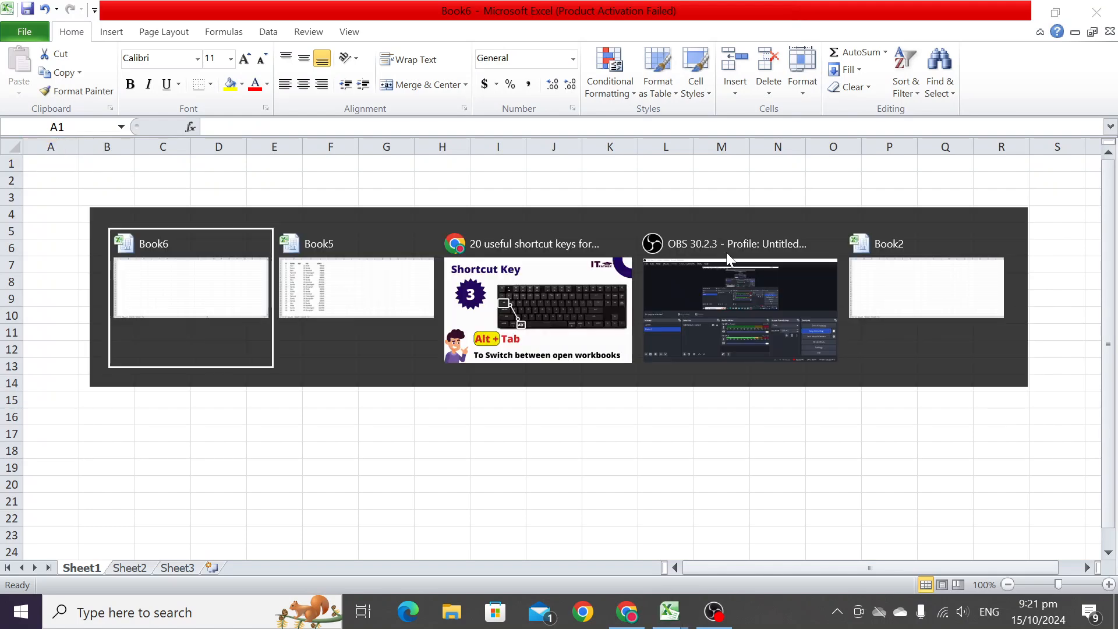
{"action": "key", "text": "alt+Tab"}
{"action": "key", "text": "alt+Tab"}
{"action": "key", "text": "alt+Tab"}
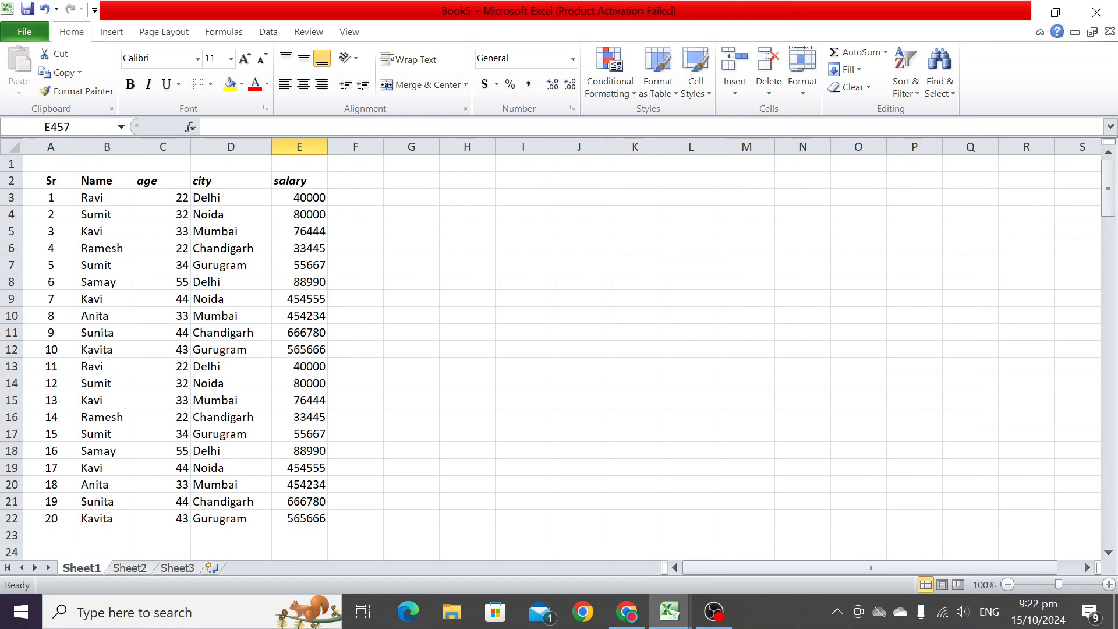
- Arrange all open workbook windows vertically side by side
{"action": "left_click", "coordinate": [349, 34]}
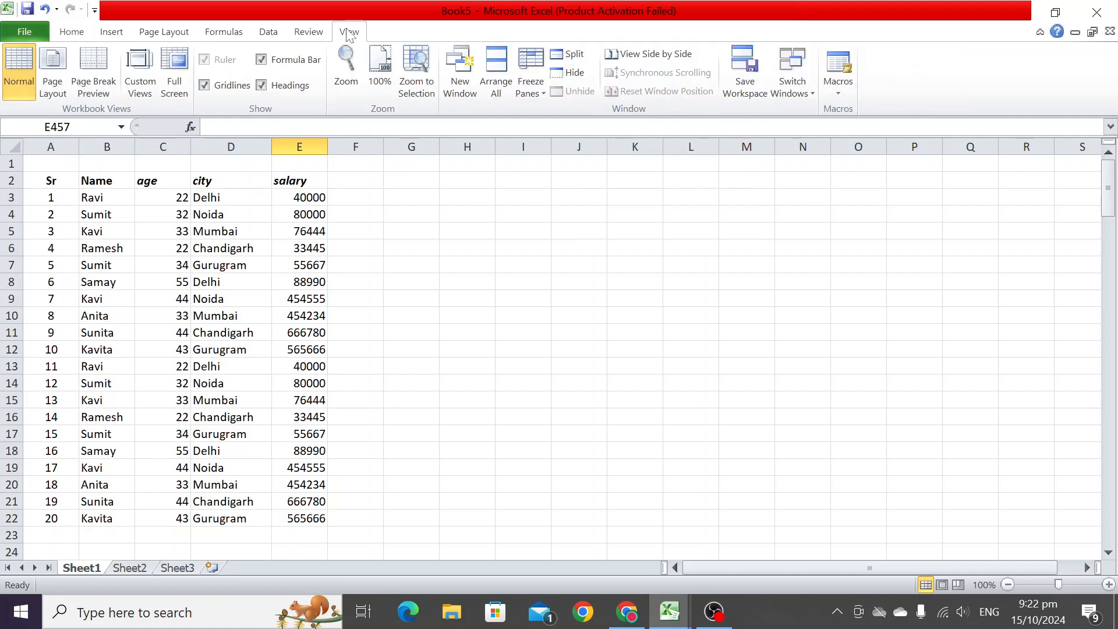
{"action": "left_click", "coordinate": [494, 97]}
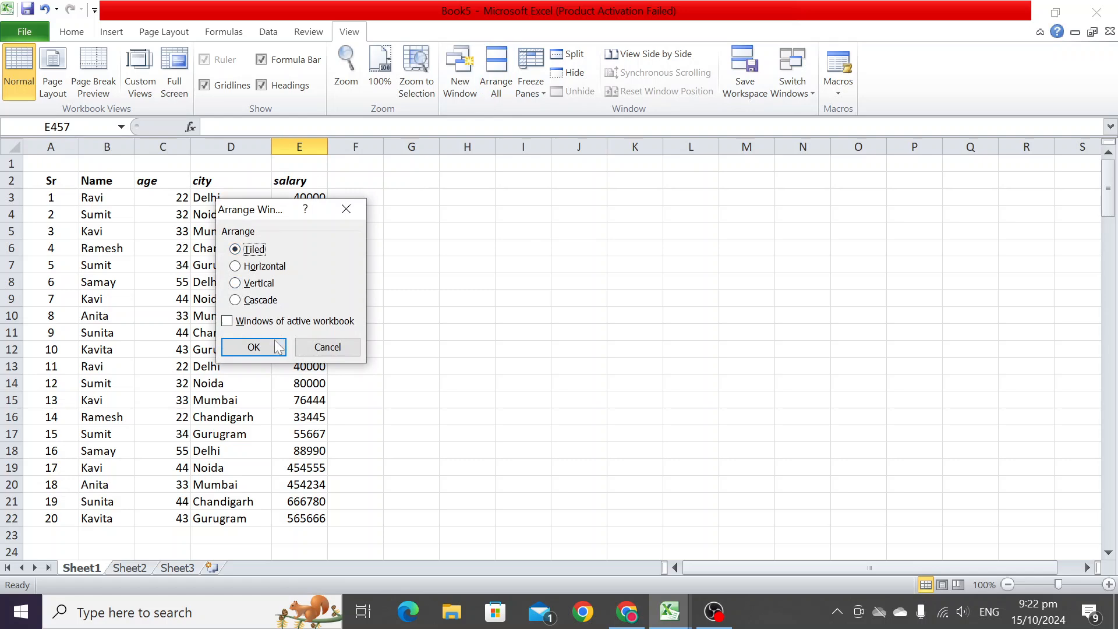
{"action": "left_click", "coordinate": [254, 283]}
{"action": "left_click", "coordinate": [278, 352]}
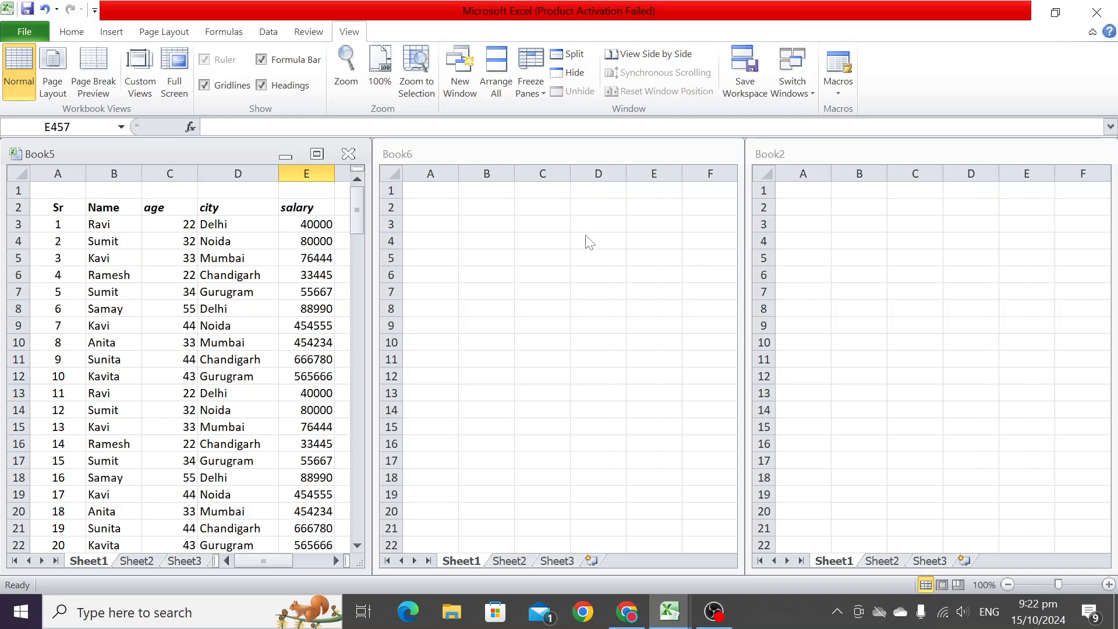
- Switch the active window among the arranged Book5, Book6 and Book2 workbooks
{"action": "key", "text": "alt+Tab"}
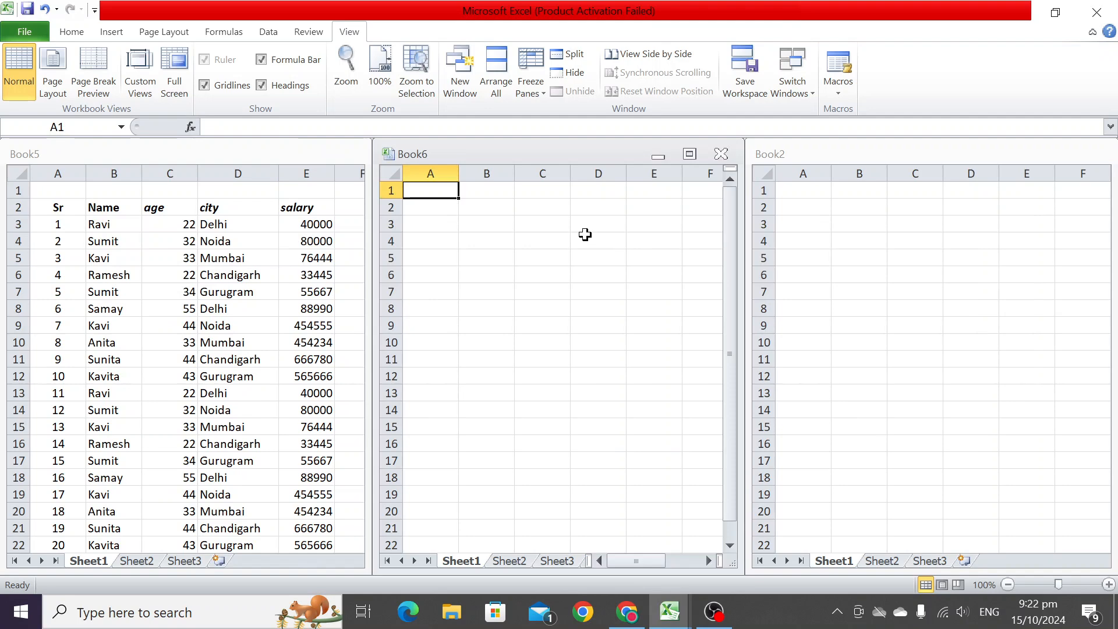
{"action": "key", "text": "alt+Tab"}
{"action": "key", "text": "alt+Tab"}
{"action": "key", "text": "alt+Tab"}
{"action": "key", "text": "alt+Tab"}
{"action": "key", "text": "alt+Tab"}
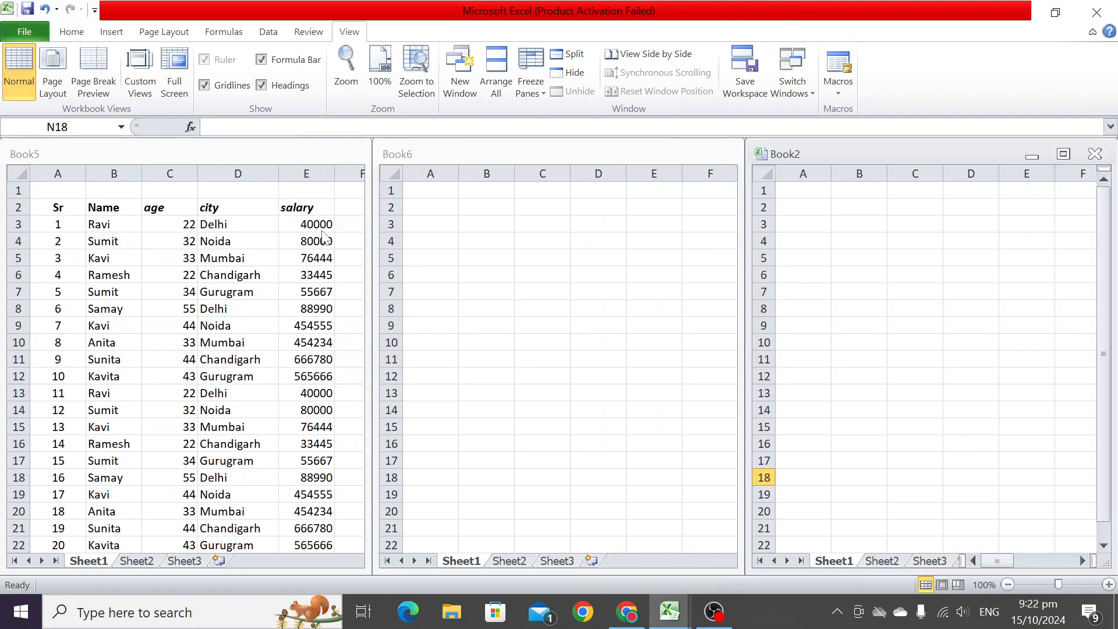
- Close the empty Book6 workbook window
{"action": "left_click", "coordinate": [697, 154]}
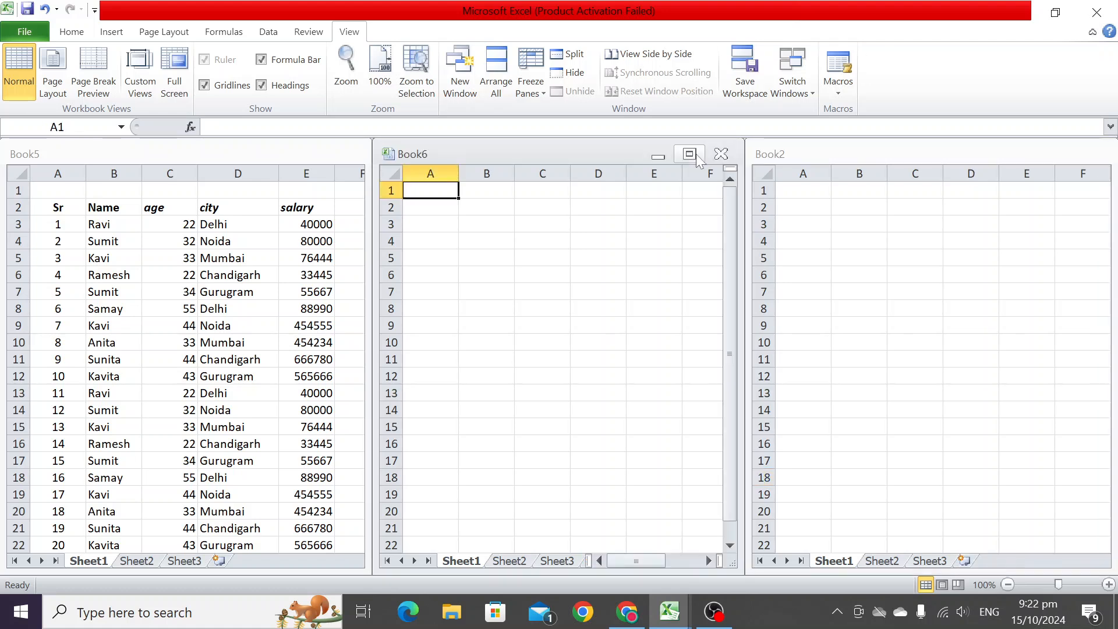
{"action": "key", "text": "ctrl+w"}
{"action": "left_click", "coordinate": [987, 172]}
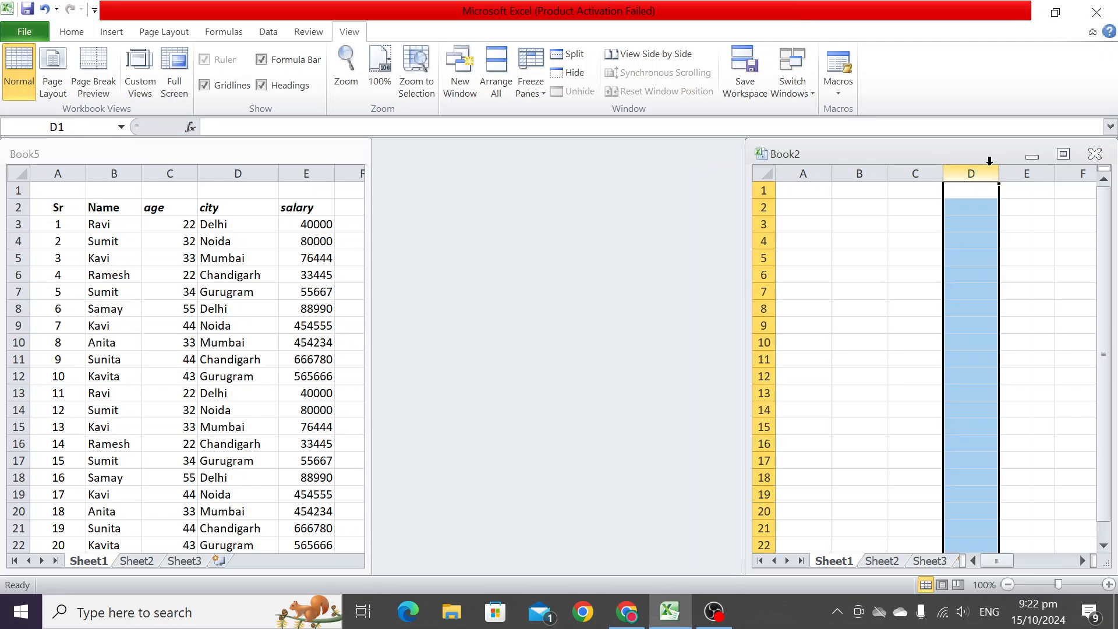
{"action": "left_click", "coordinate": [984, 226]}
{"action": "key", "text": "ctrl+w"}
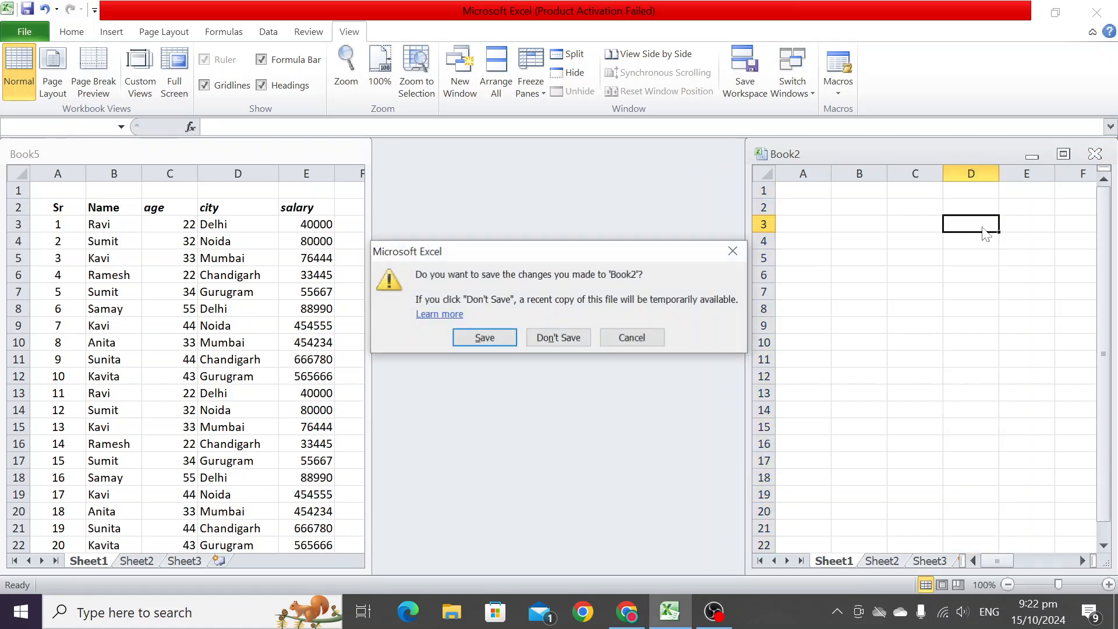
{"action": "left_click", "coordinate": [617, 338]}
- Close the Book2 workbook without saving it
{"action": "left_click", "coordinate": [1021, 324]}
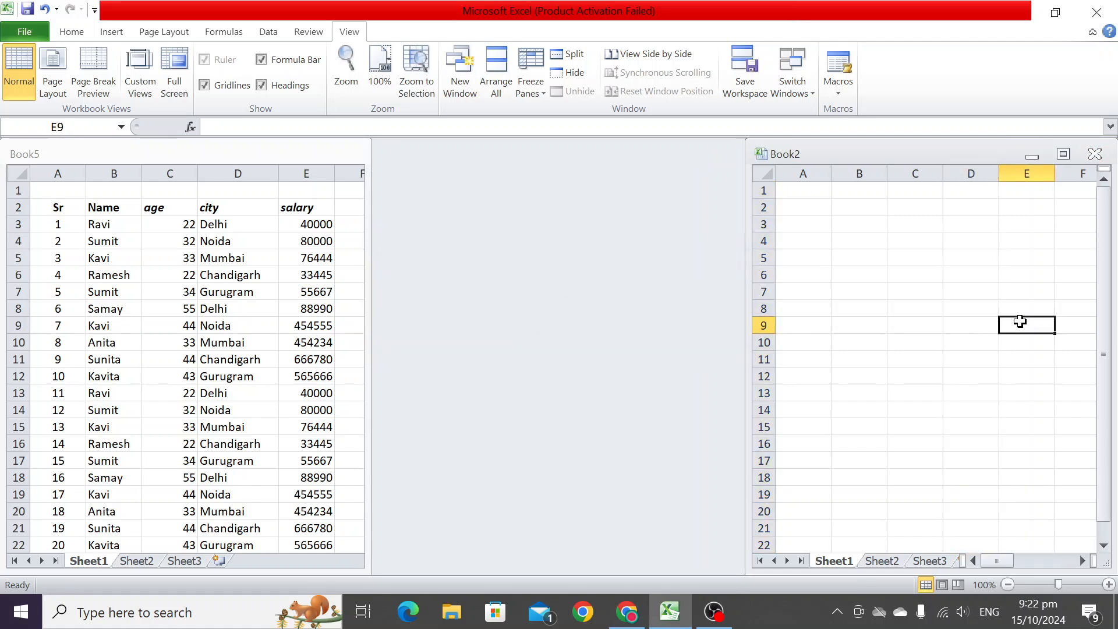
{"action": "key", "text": "ctrl+w"}
{"action": "left_click", "coordinate": [558, 336]}
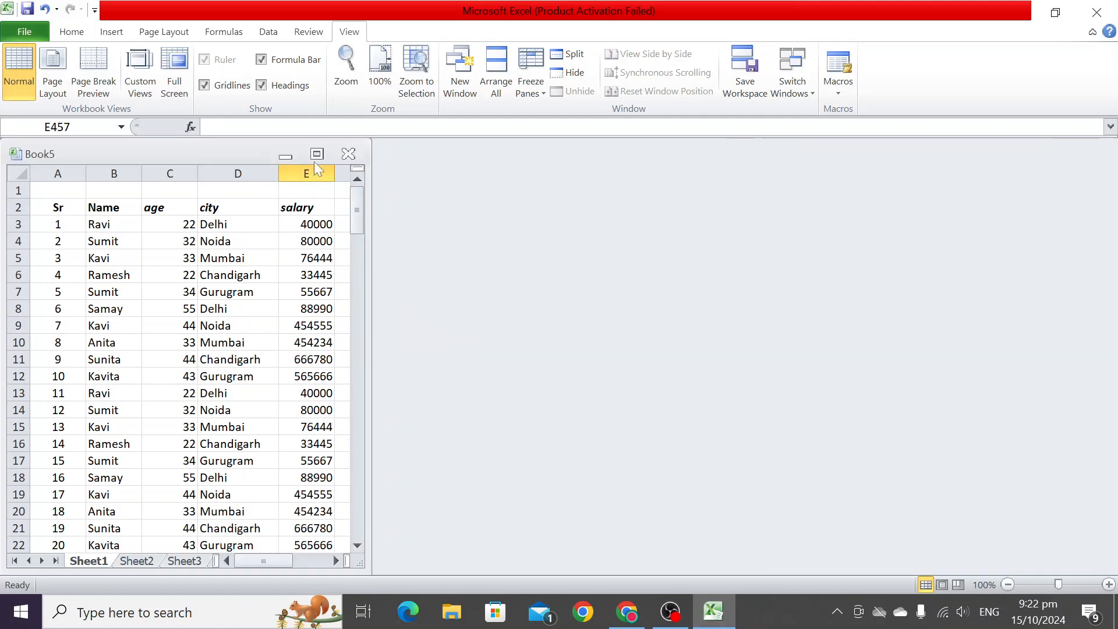
- Maximize the Book5 workbook window
{"action": "left_click", "coordinate": [316, 155]}
{"action": "left_click", "coordinate": [466, 299]}
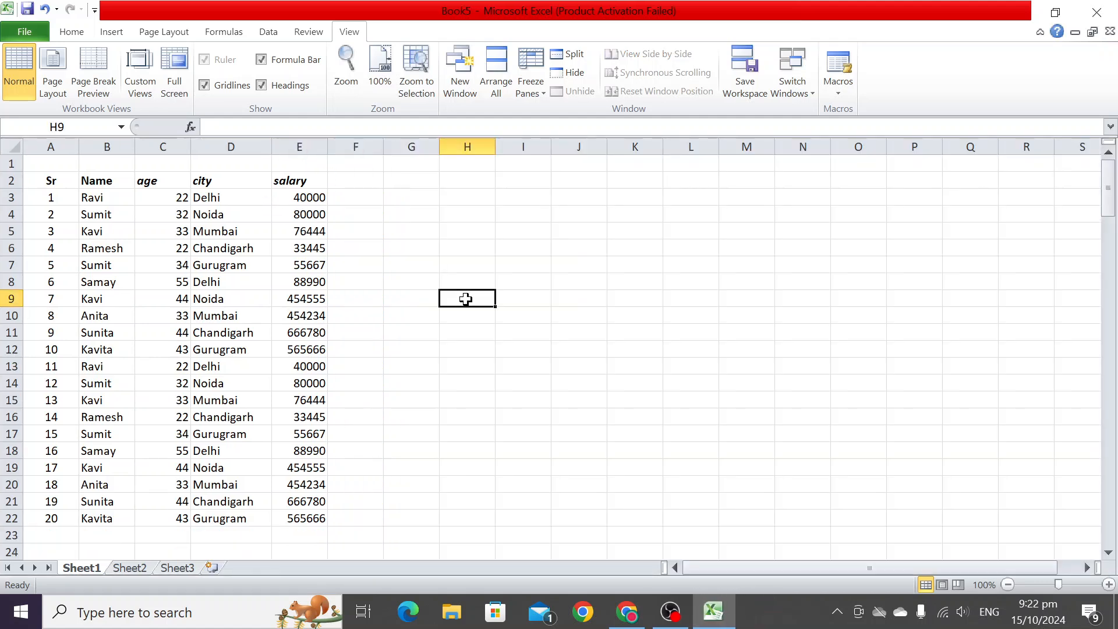
{"action": "left_click", "coordinate": [638, 600]}
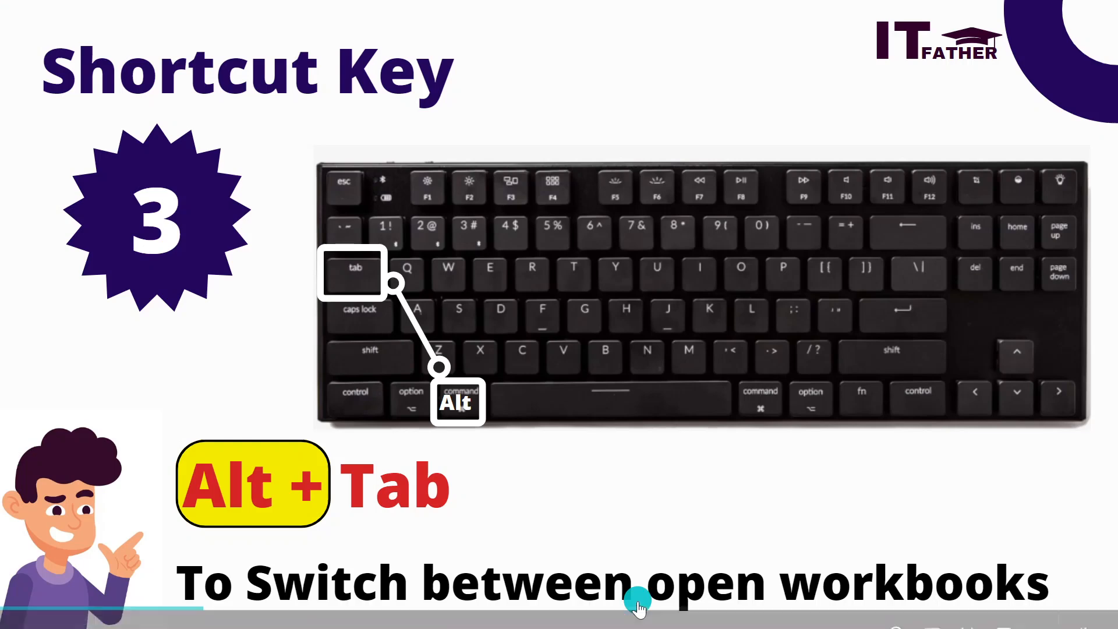
{"action": "left_click", "coordinate": [642, 357]}
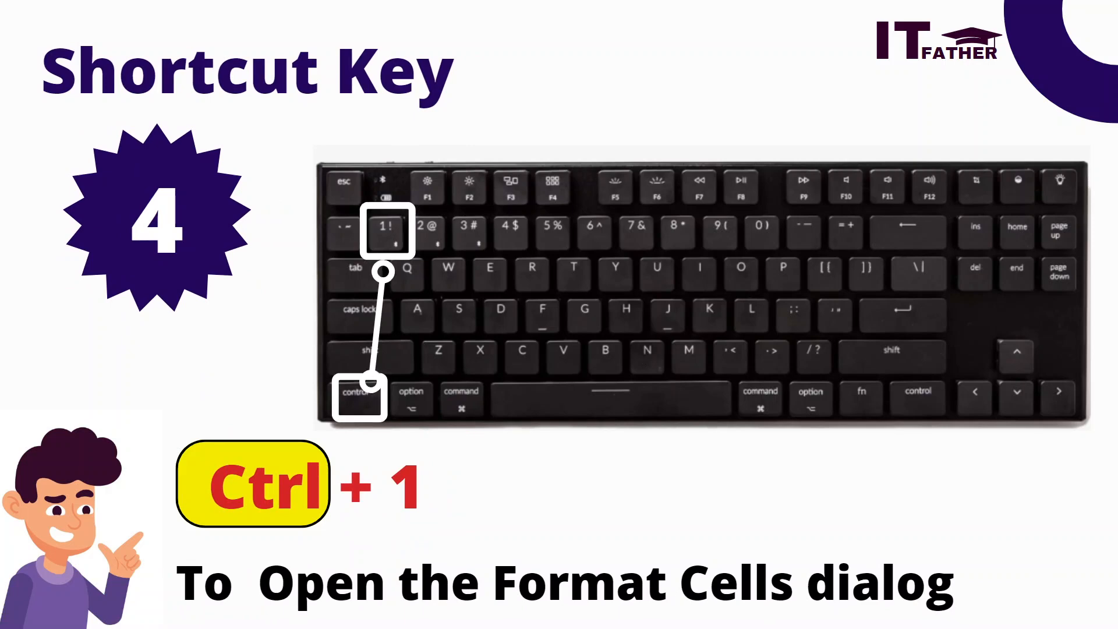
- Select the salary values in cells E3 to E22
{"action": "key", "text": "alt+Tab"}
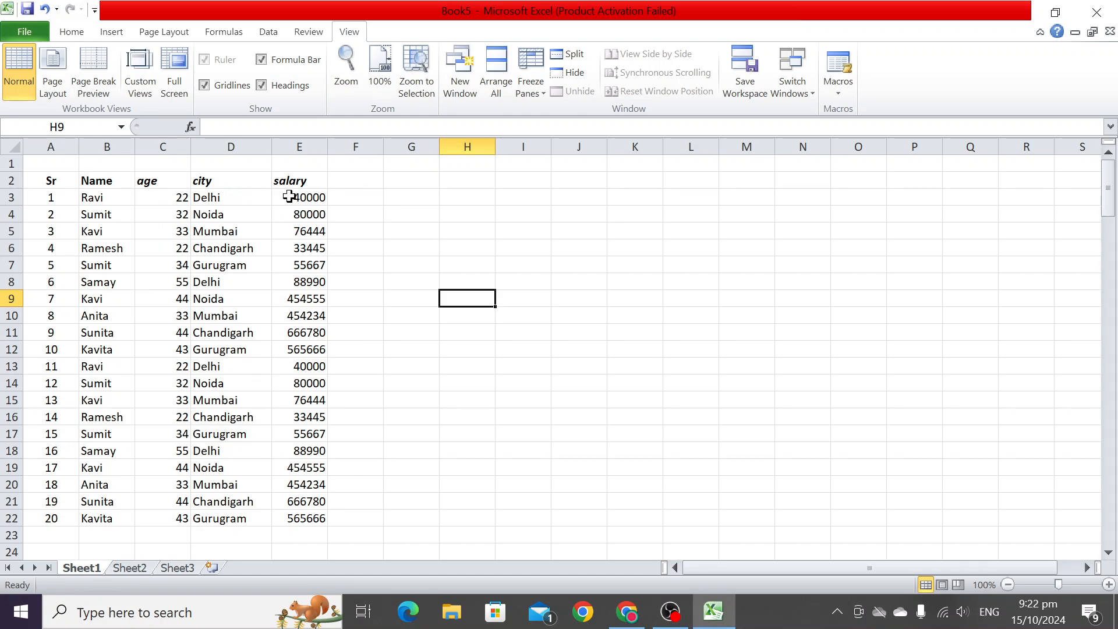
{"action": "left_click_drag", "start_coordinate": [290, 197], "coordinate": [307, 515]}
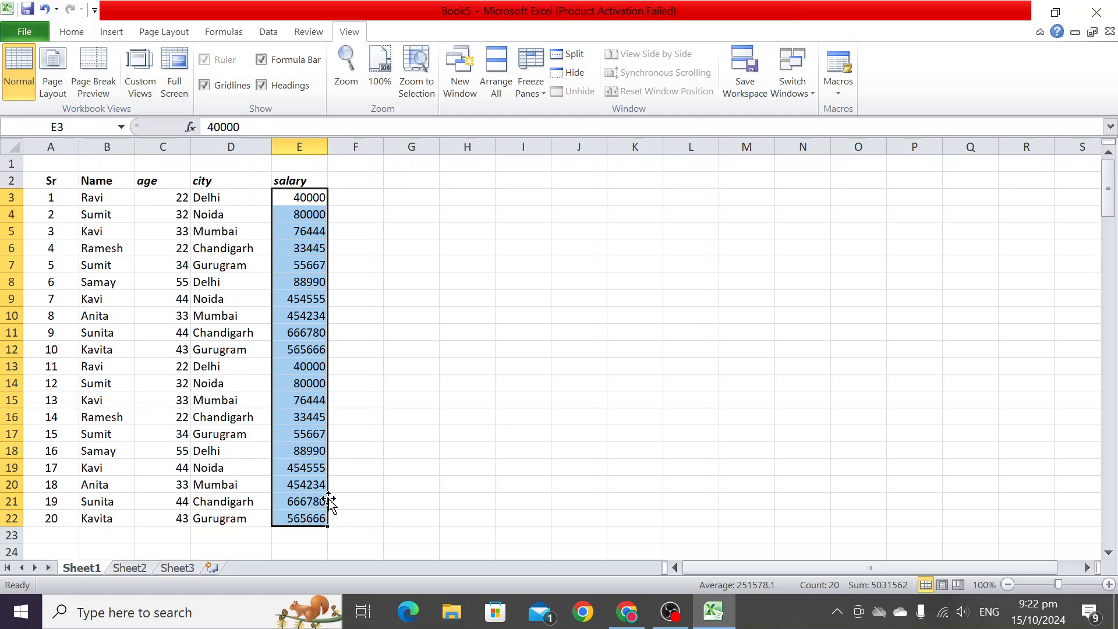
- Format the selected salary cells with a Date number format and Bold font style in the Format Cells dialog
{"action": "key", "text": "ctrl+1"}
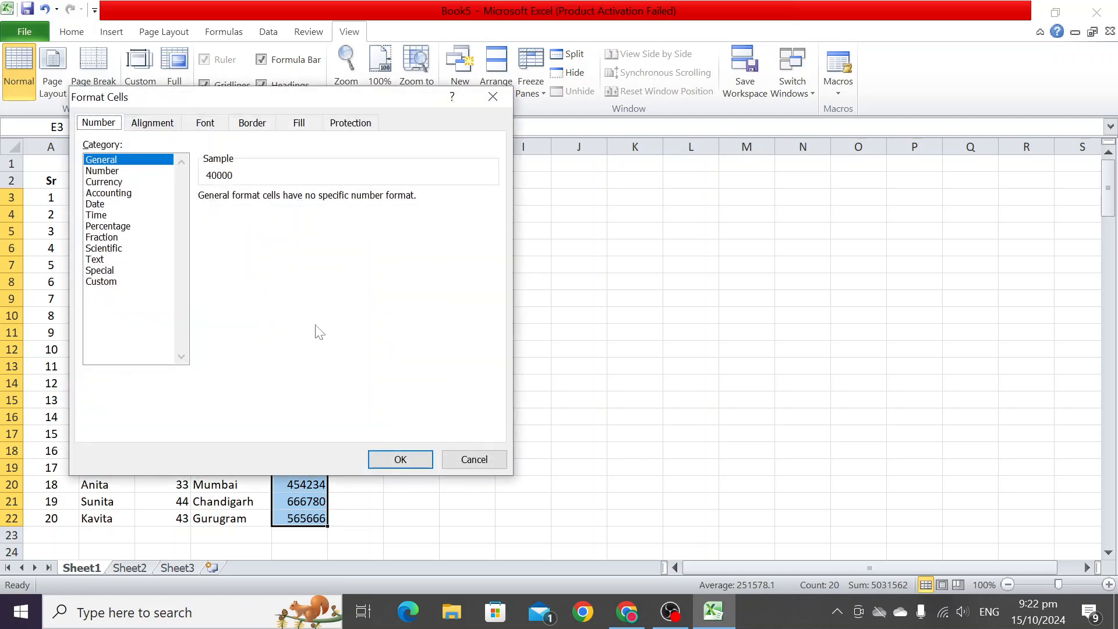
{"action": "left_click_drag", "start_coordinate": [156, 99], "coordinate": [403, 123]}
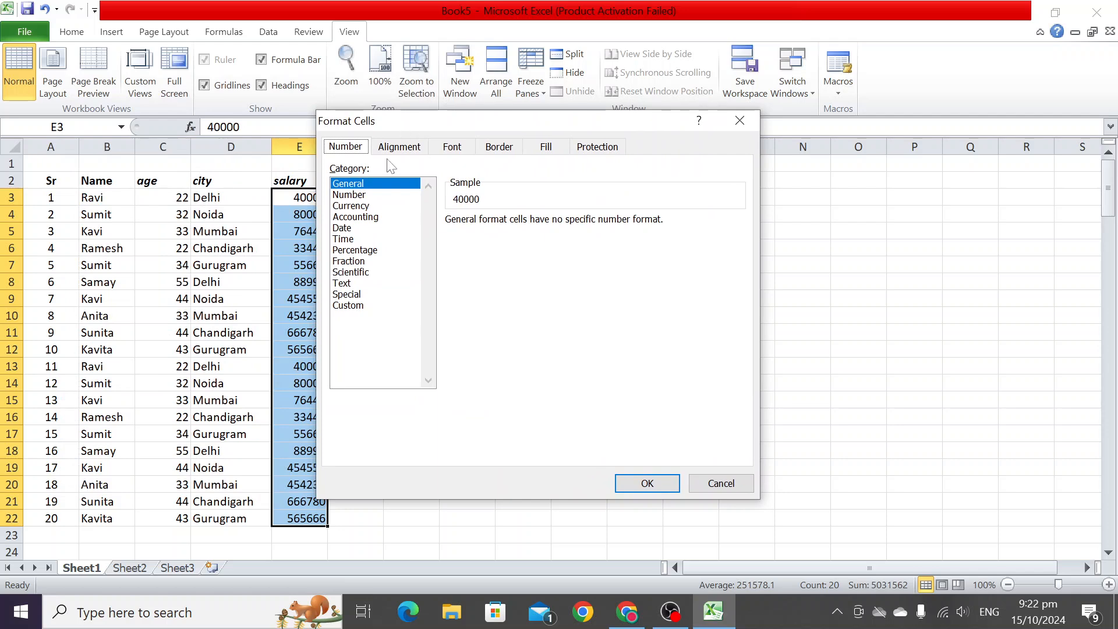
{"action": "left_click", "coordinate": [359, 195]}
{"action": "left_click", "coordinate": [362, 206]}
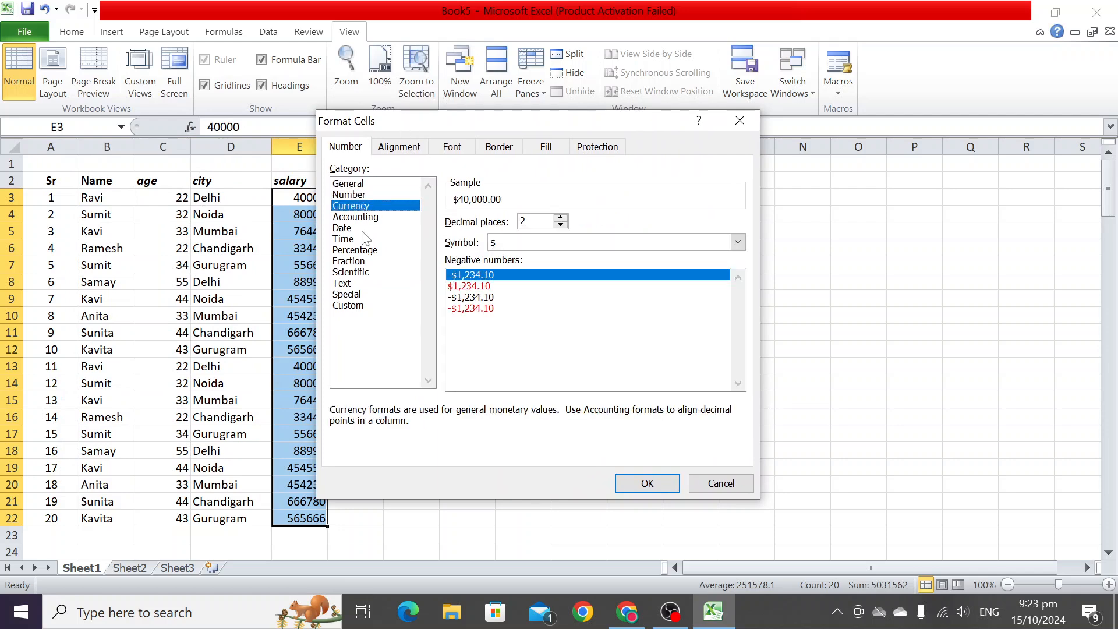
{"action": "left_click", "coordinate": [360, 227]}
{"action": "left_click_drag", "start_coordinate": [404, 121], "coordinate": [439, 119]}
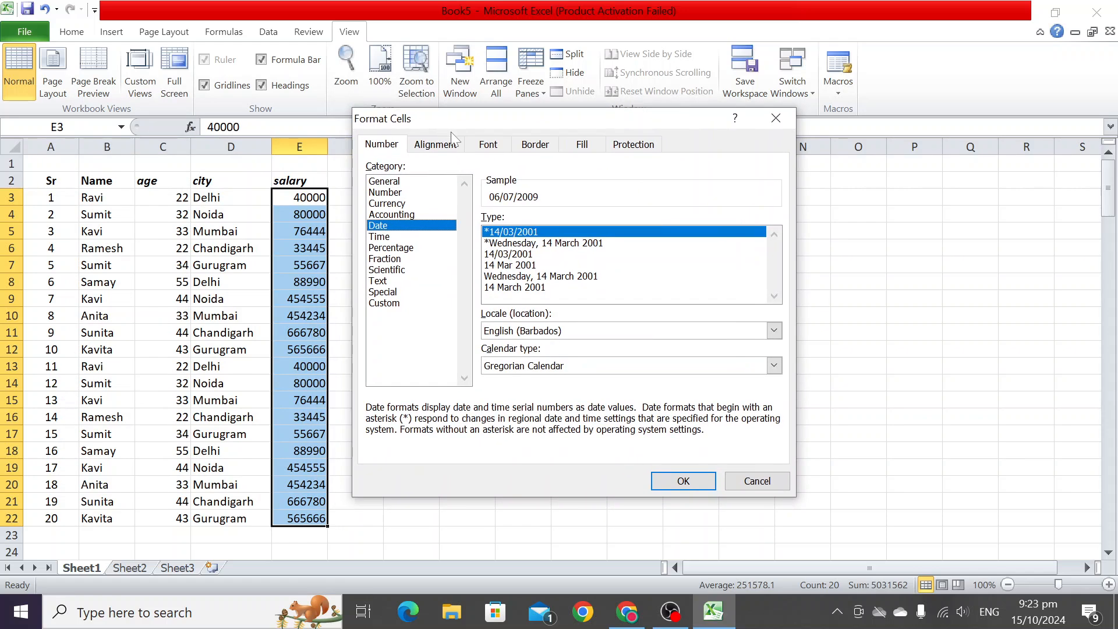
{"action": "left_click", "coordinate": [488, 144]}
{"action": "left_click", "coordinate": [608, 223]}
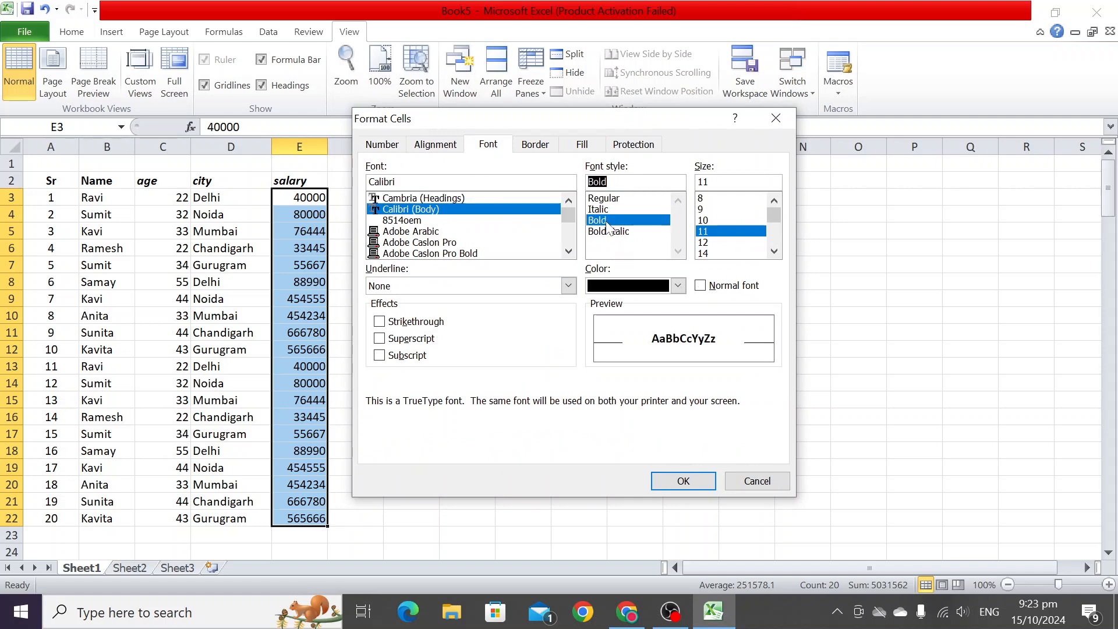
{"action": "left_click", "coordinate": [670, 481]}
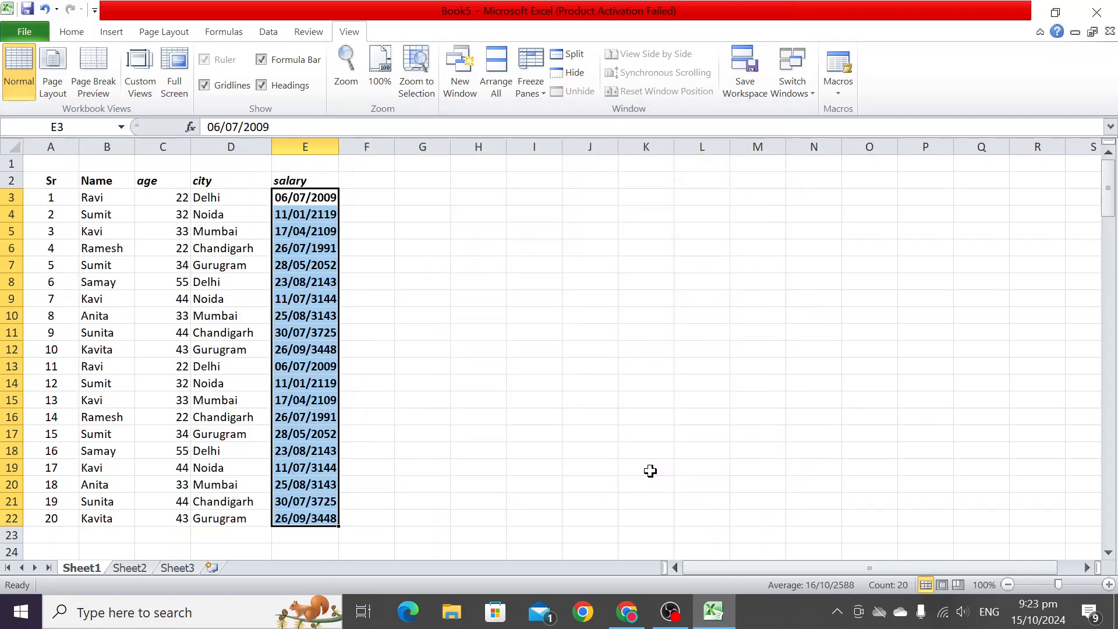
- Undo the date and bold formatting of the salary cells
{"action": "key", "text": "ctrl+z"}
{"action": "left_click", "coordinate": [505, 365]}
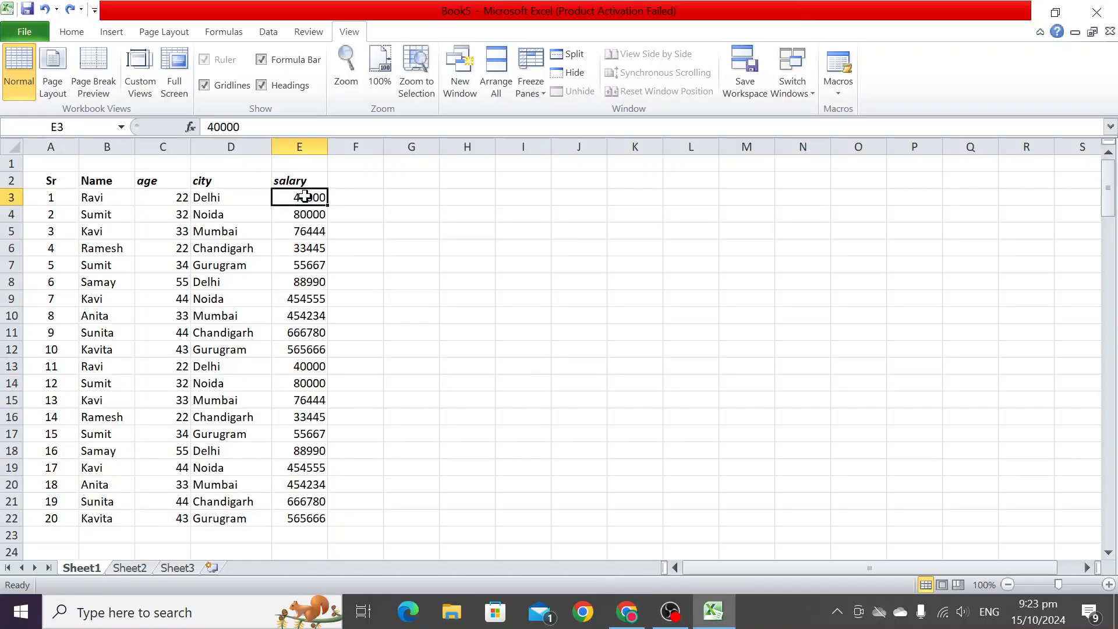
- Select salary cells E3 to E22 and apply the currency format to them
{"action": "left_click_drag", "start_coordinate": [304, 196], "coordinate": [315, 516]}
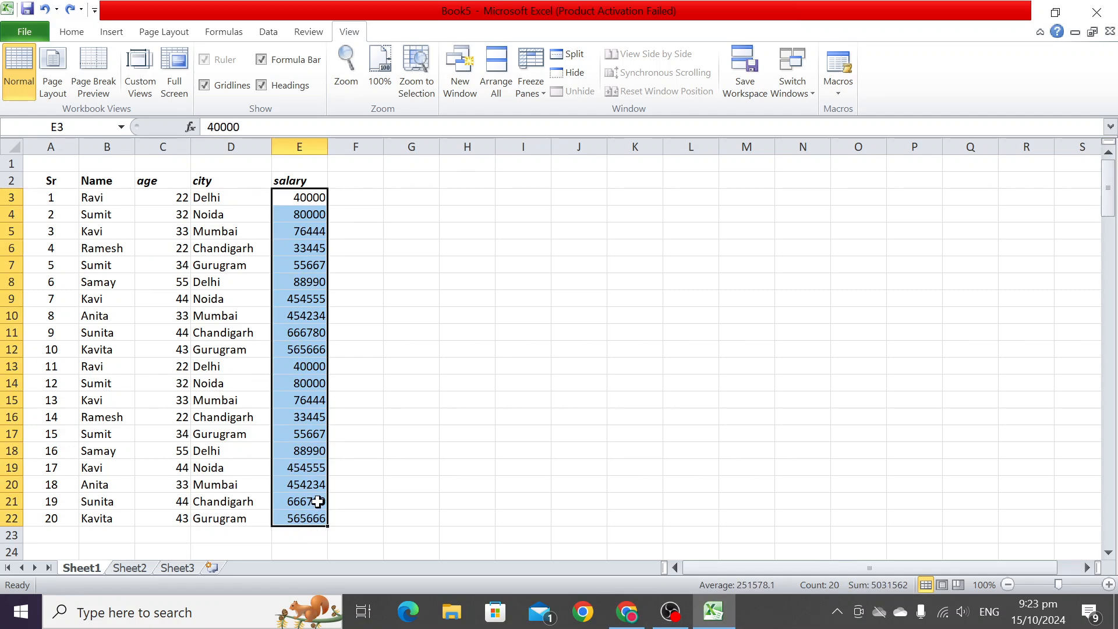
{"action": "key", "text": "ctrl+shift+4"}
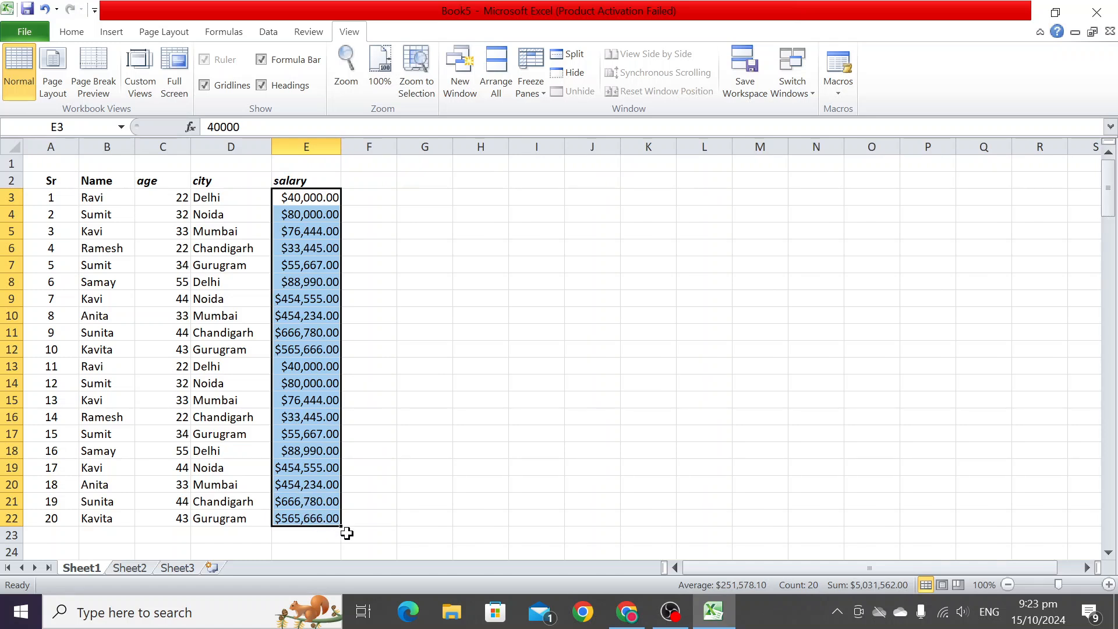
{"action": "key", "text": "alt+Tab"}
{"action": "key", "text": "Right"}
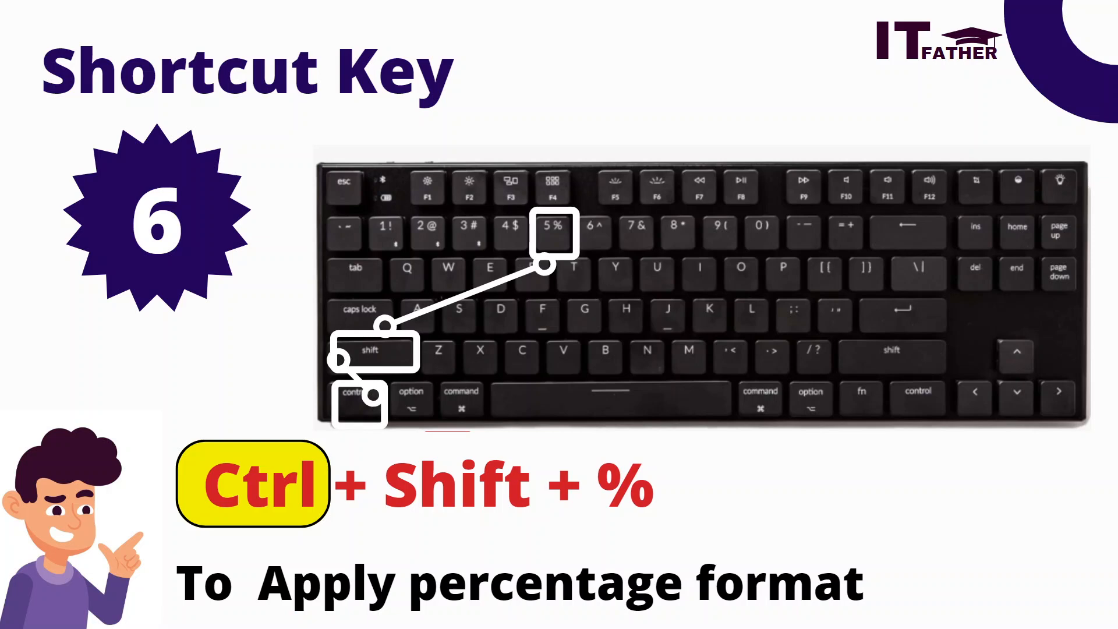
{"action": "key", "text": "alt+Tab"}
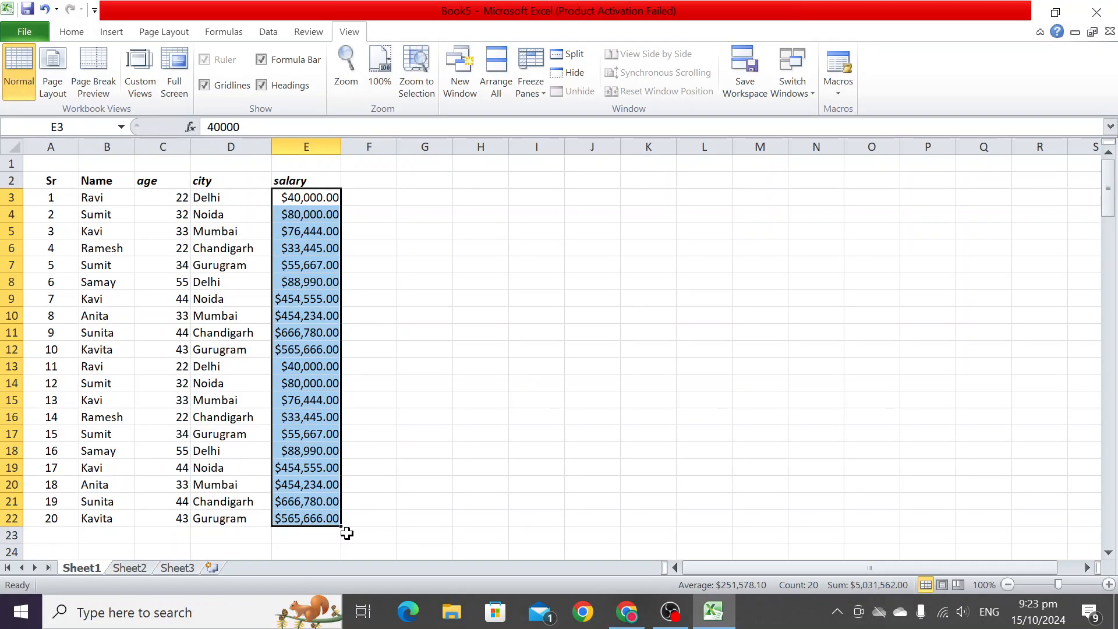
- Apply the percentage format to the selected salary cells
{"action": "key", "text": "ctrl+shift+5"}
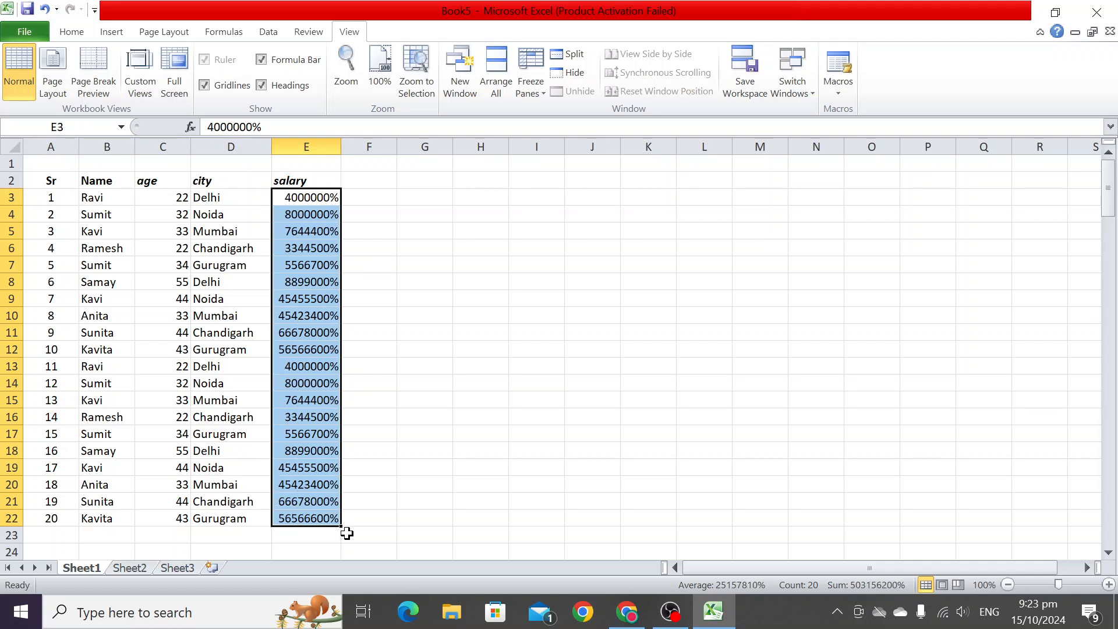
{"action": "left_click_drag", "start_coordinate": [251, 201], "coordinate": [220, 484]}
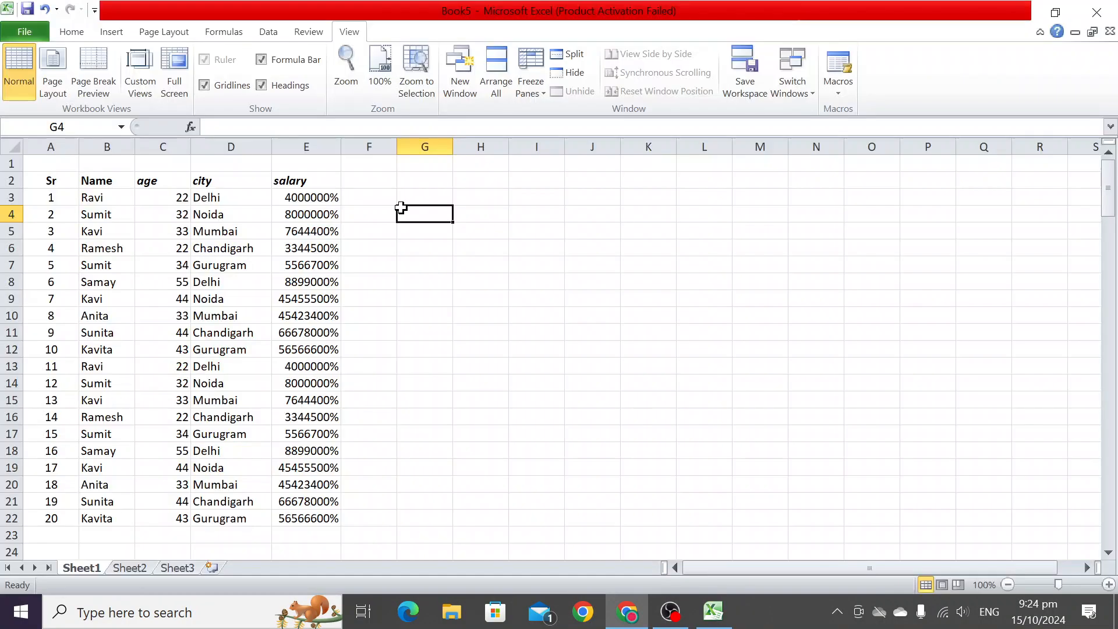
- Apply the date format to the age values in C3 to C22 and widen column C
{"action": "left_click", "coordinate": [400, 208]}
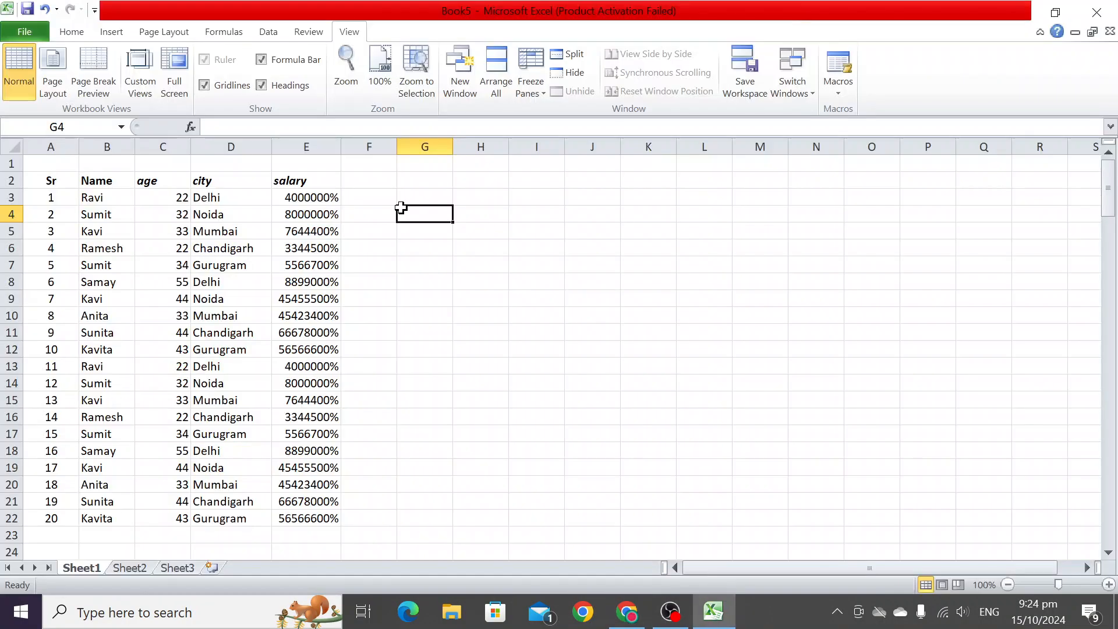
{"action": "left_click_drag", "start_coordinate": [155, 197], "coordinate": [152, 512]}
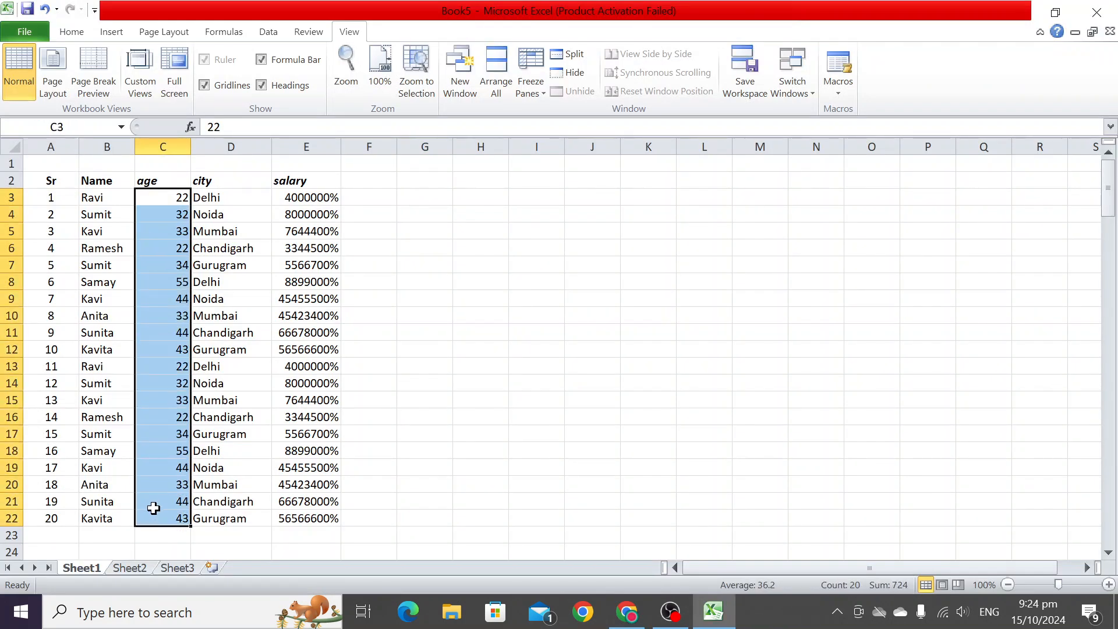
{"action": "key", "text": "ctrl+shift+3"}
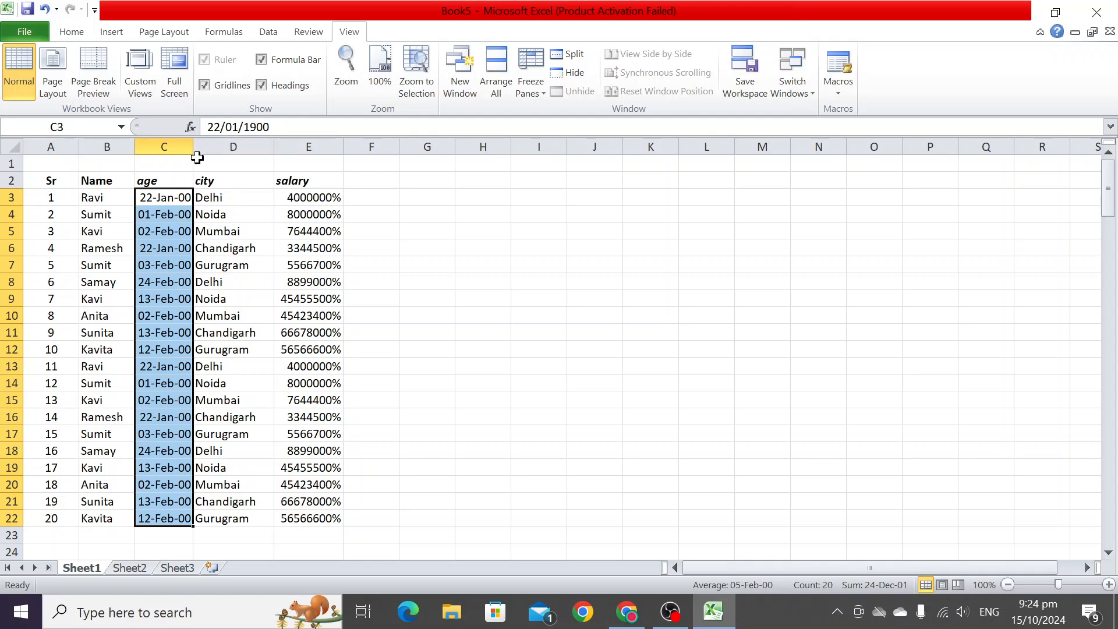
{"action": "left_click_drag", "start_coordinate": [192, 148], "coordinate": [230, 149]}
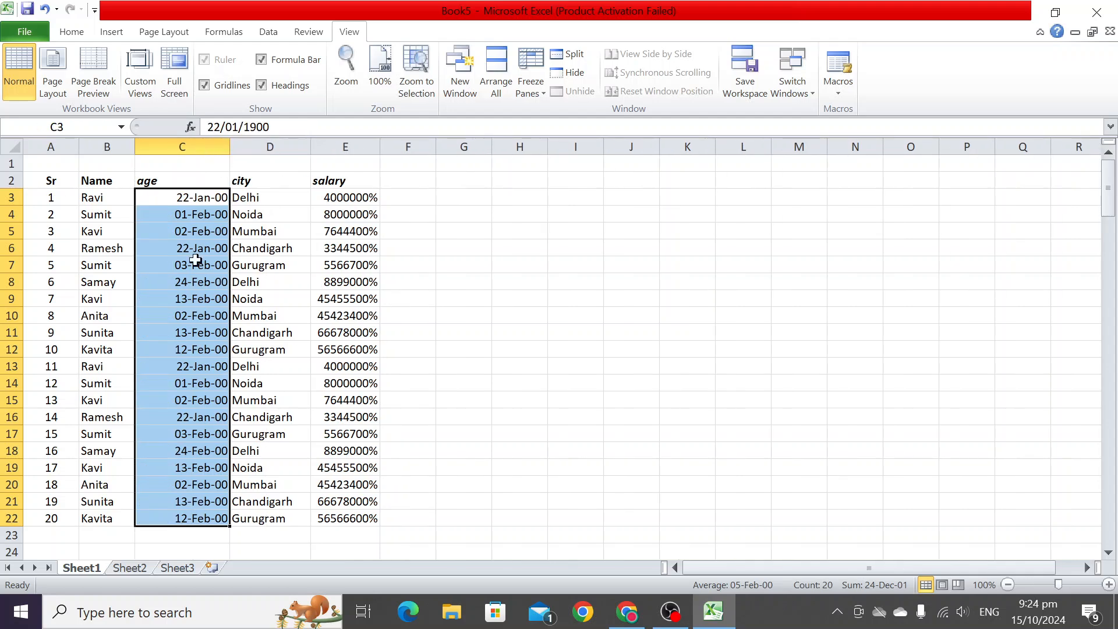
- Undo the column C widening and the date format on the age values
{"action": "key", "text": "ctrl+z"}
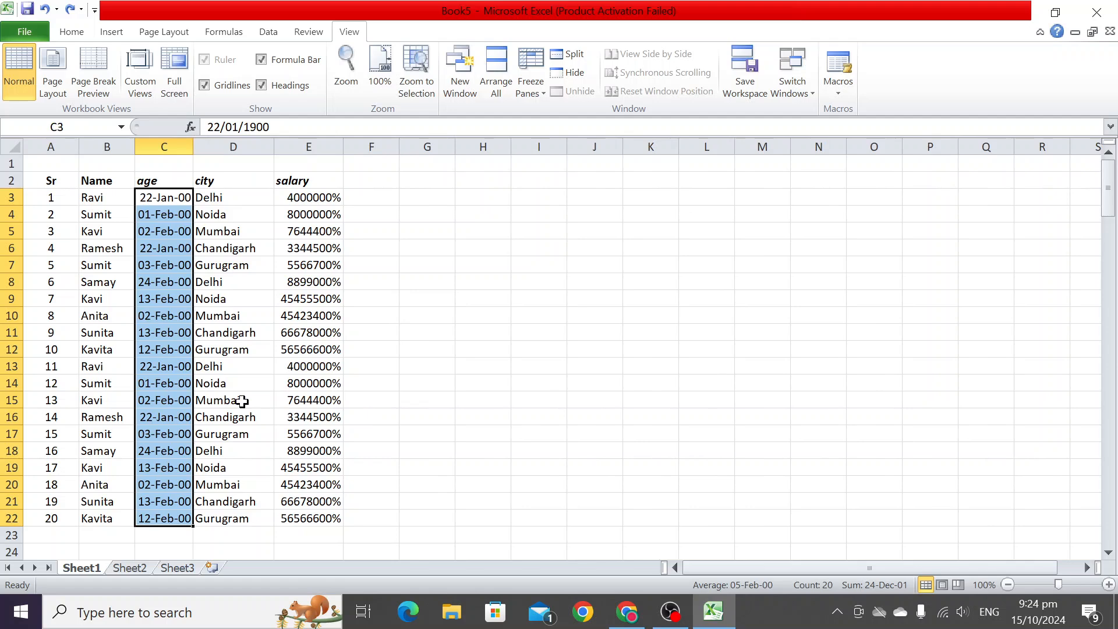
{"action": "key", "text": "ctrl+z"}
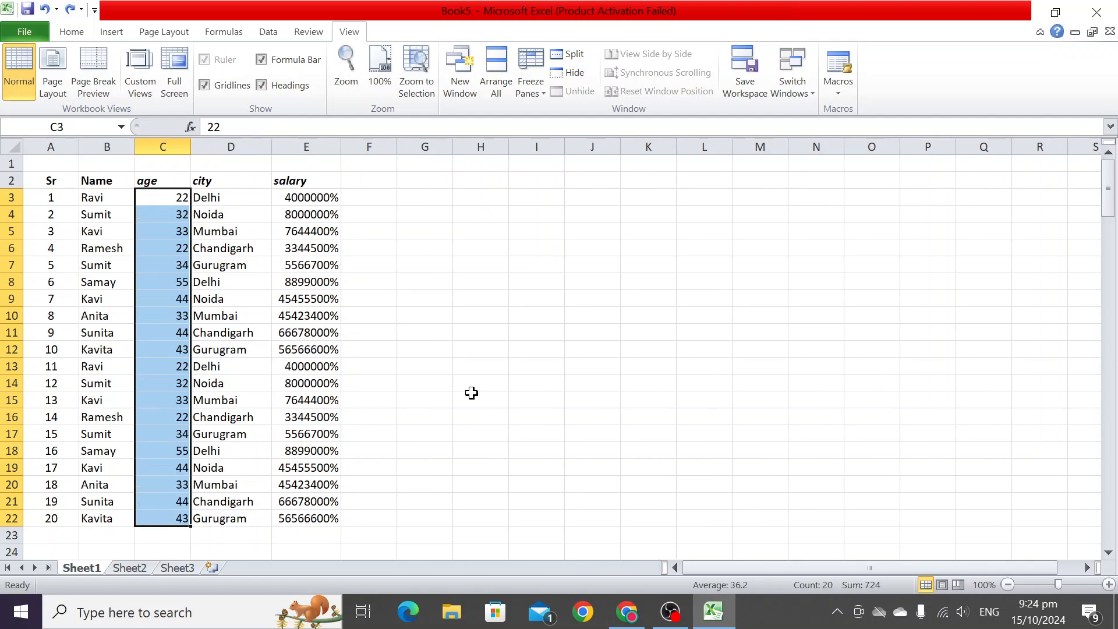
{"action": "left_click", "coordinate": [462, 354]}
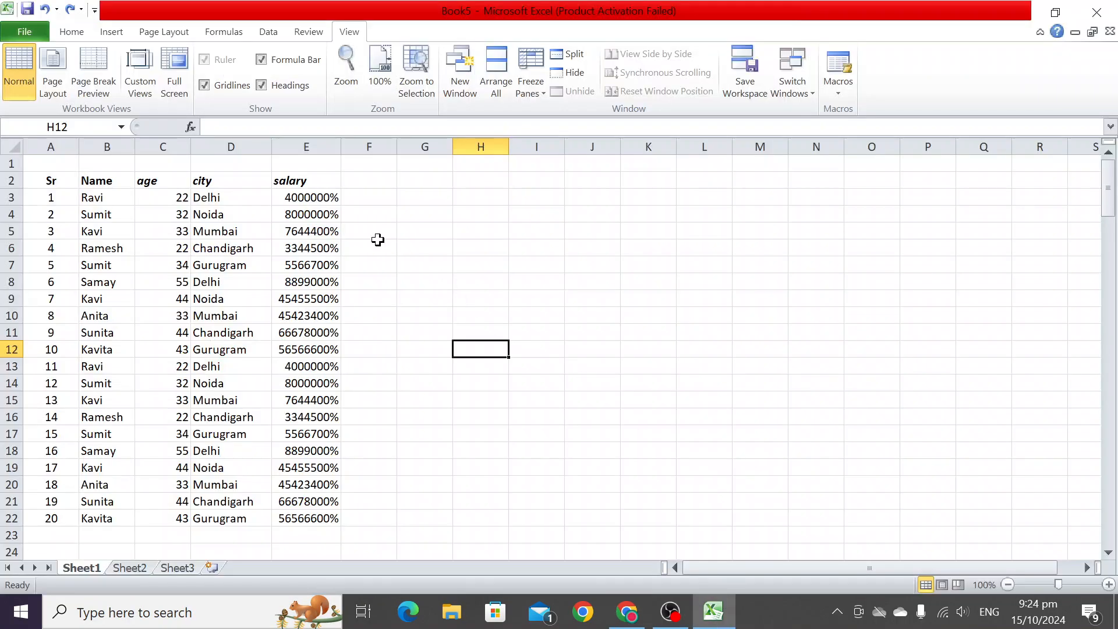
- Select salary cells E3 to E22 and apply the scientific number format to them
{"action": "left_click", "coordinate": [316, 200]}
{"action": "left_click_drag", "start_coordinate": [317, 200], "coordinate": [315, 512]}
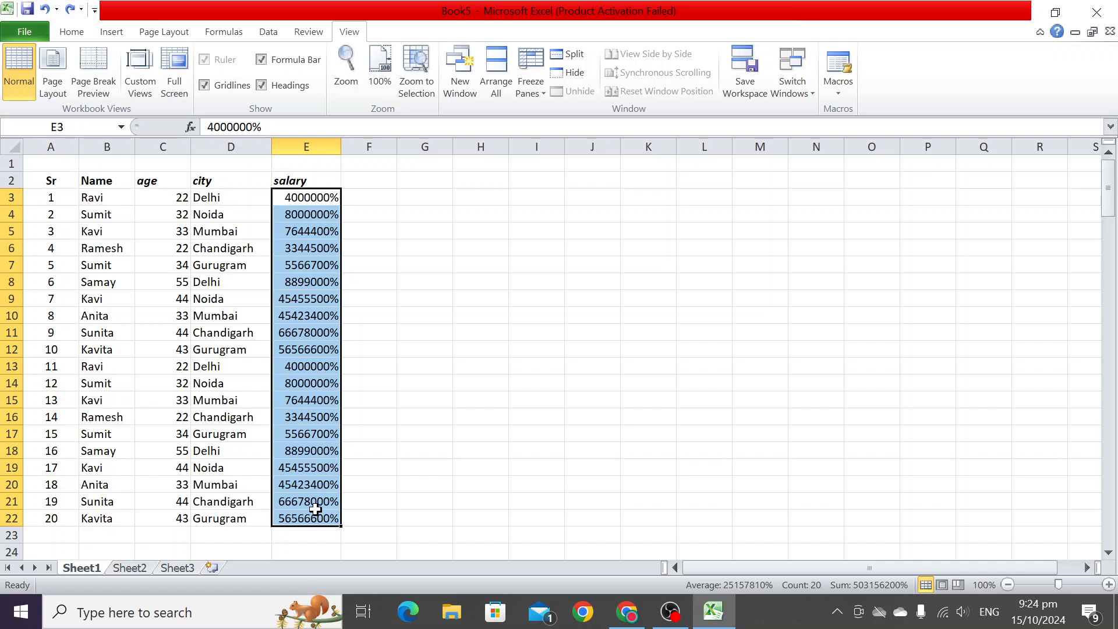
{"action": "key", "text": "ctrl+shift+6"}
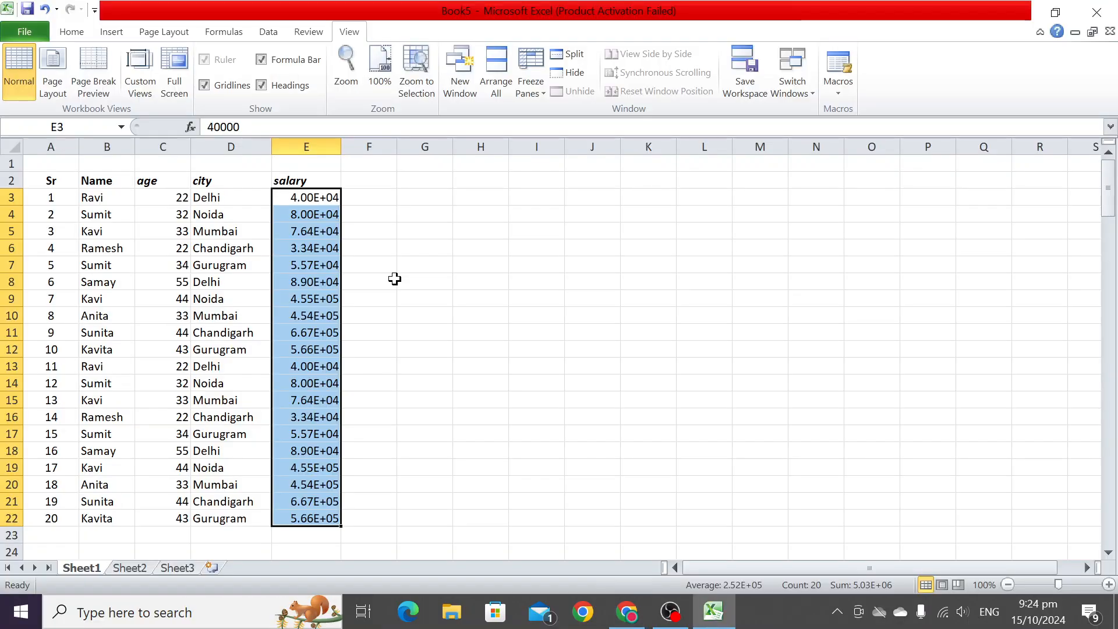
- Add an outline border around the name, age and city range B3 to D22
{"action": "left_click_drag", "start_coordinate": [86, 199], "coordinate": [241, 515]}
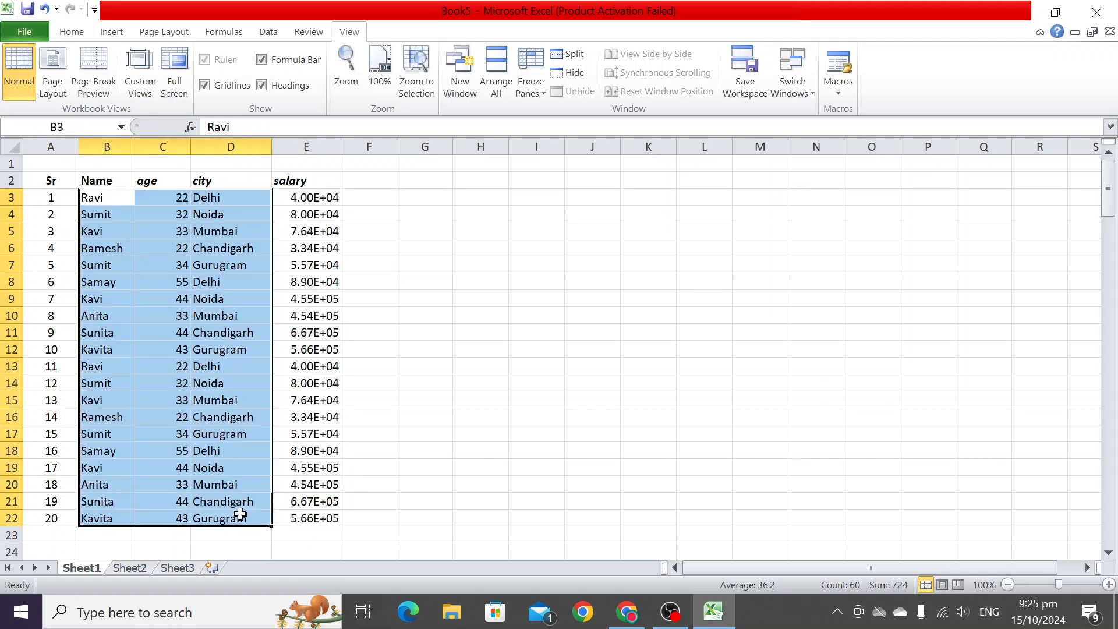
{"action": "left_click", "coordinate": [385, 434]}
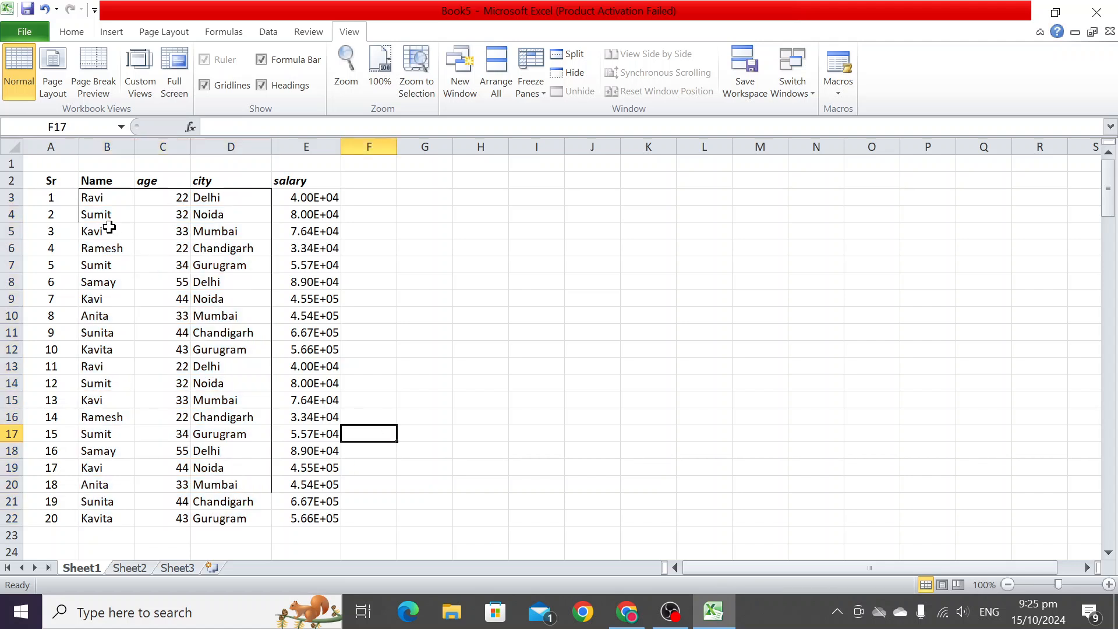
- Add an outline border around cells B3 to D5
{"action": "left_click", "coordinate": [100, 464]}
{"action": "left_click", "coordinate": [114, 204]}
{"action": "left_click_drag", "start_coordinate": [114, 205], "coordinate": [244, 243]}
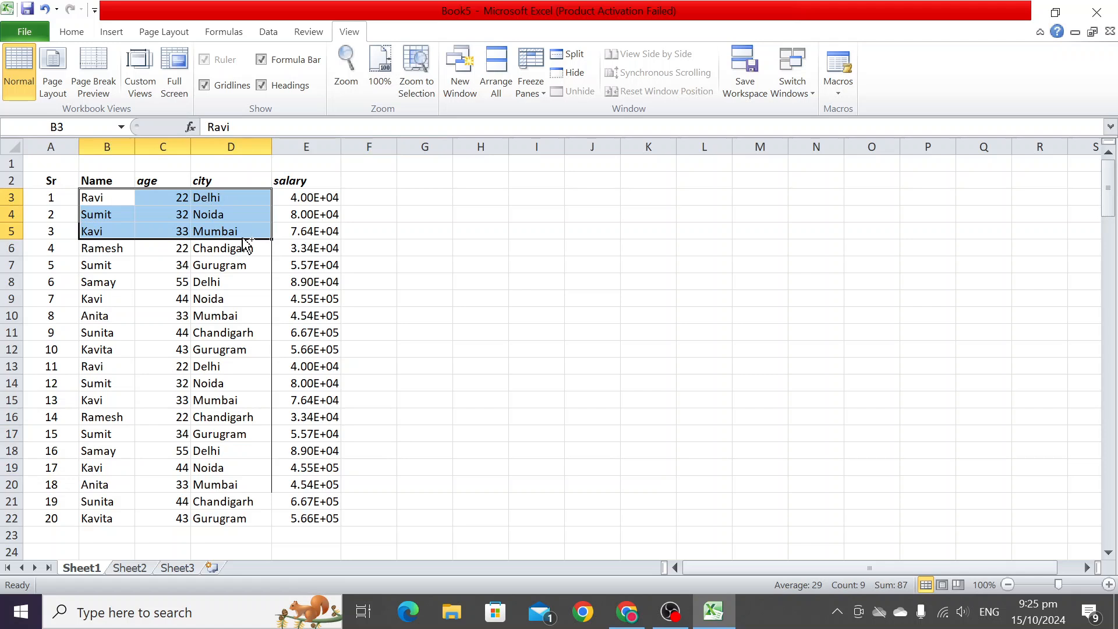
{"action": "left_click", "coordinate": [327, 263]}
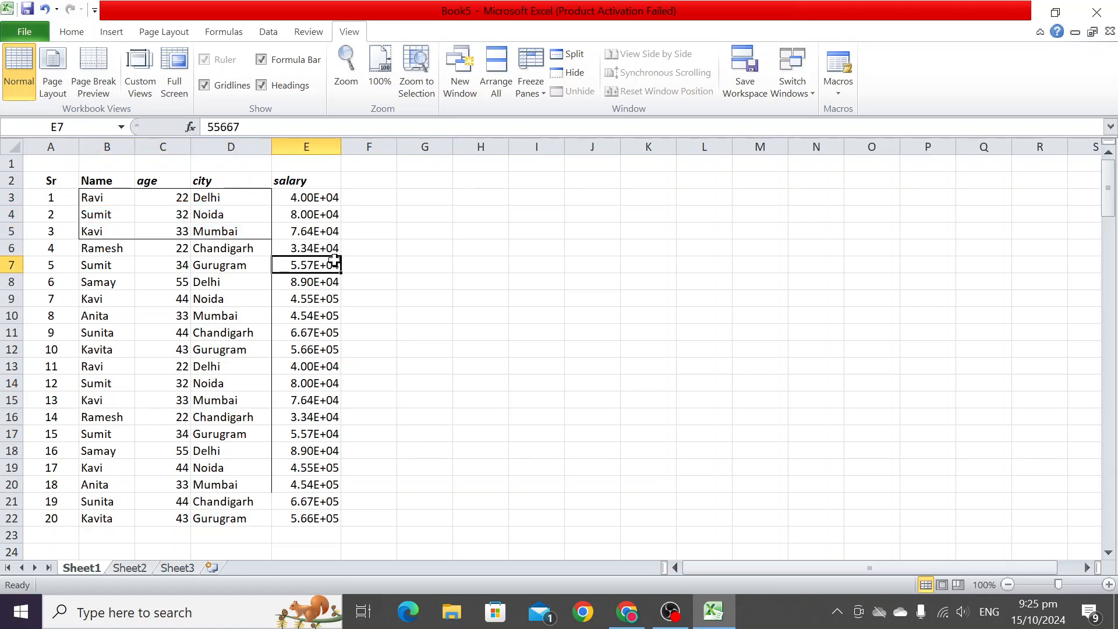
{"action": "left_click", "coordinate": [403, 304]}
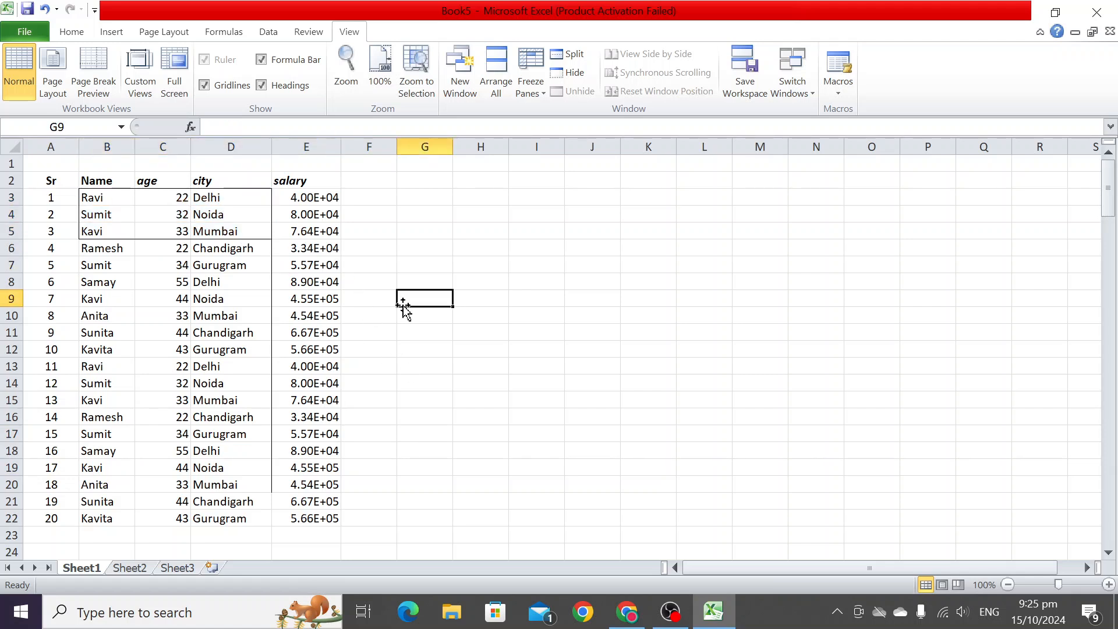
- Remove the borders from cells B3 to D5
{"action": "key", "text": "alt+Tab"}
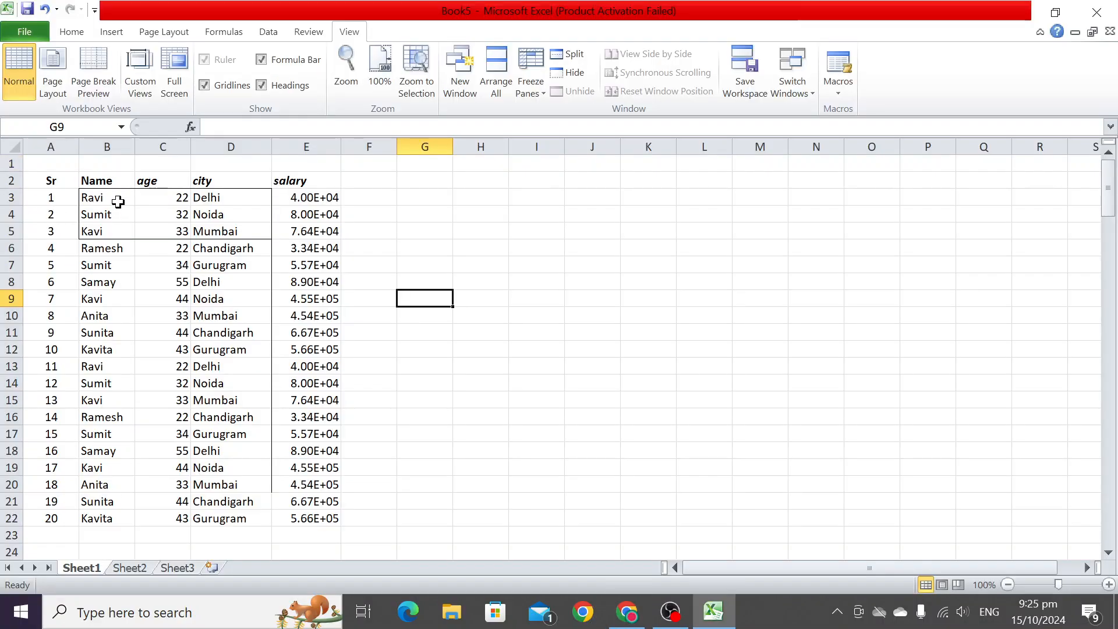
{"action": "left_click_drag", "start_coordinate": [119, 201], "coordinate": [225, 235]}
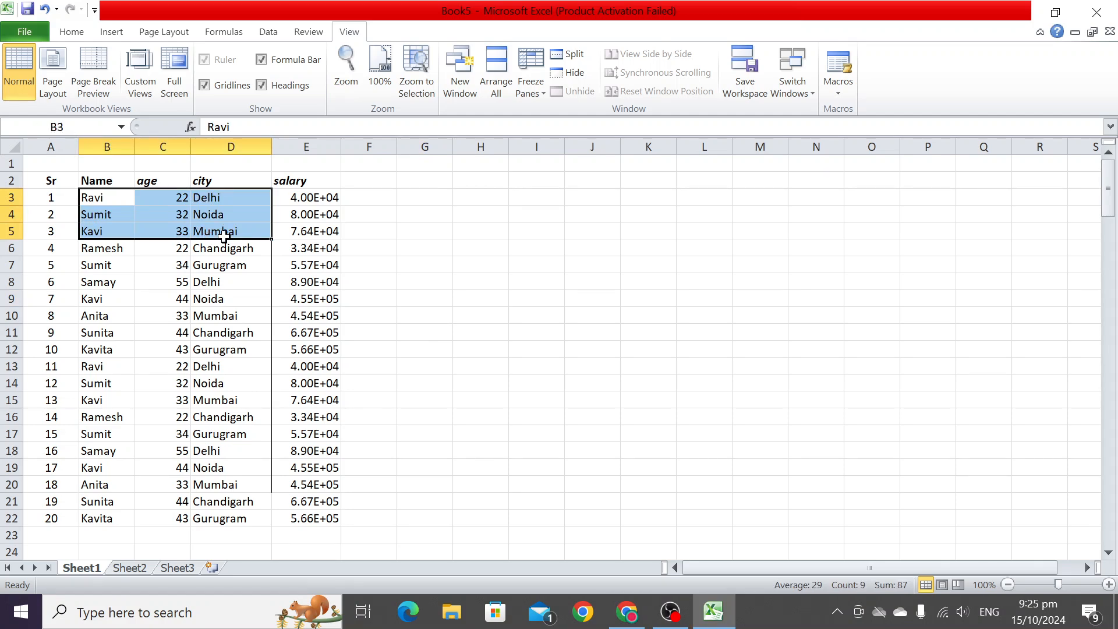
{"action": "left_click", "coordinate": [257, 299]}
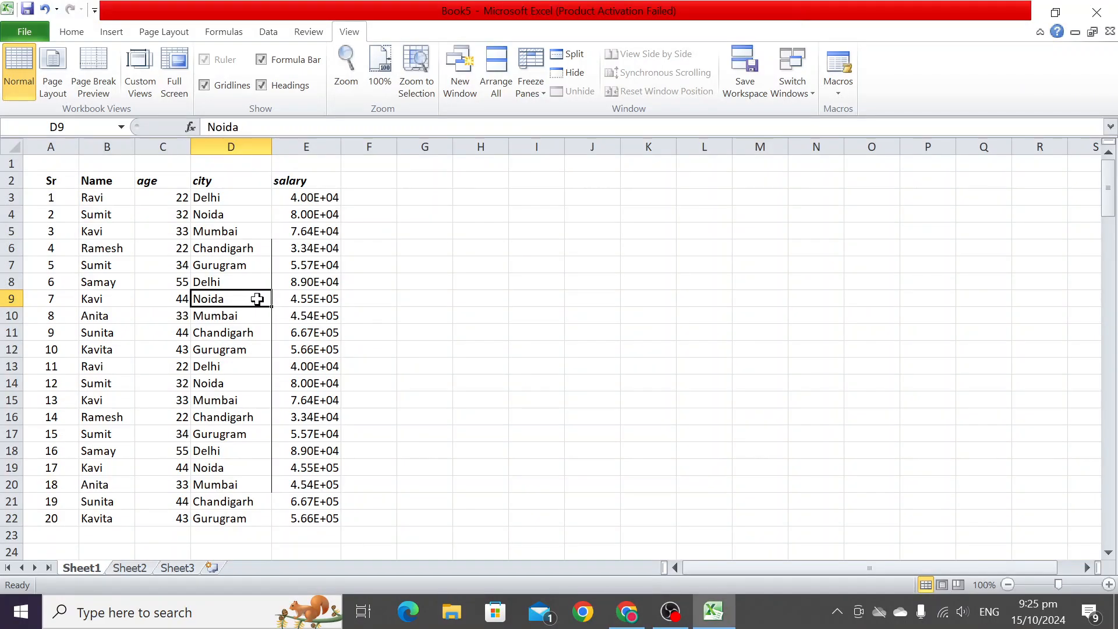
- Extend a selection from cell A2 across to column E and down to row 12
{"action": "left_click", "coordinate": [60, 185]}
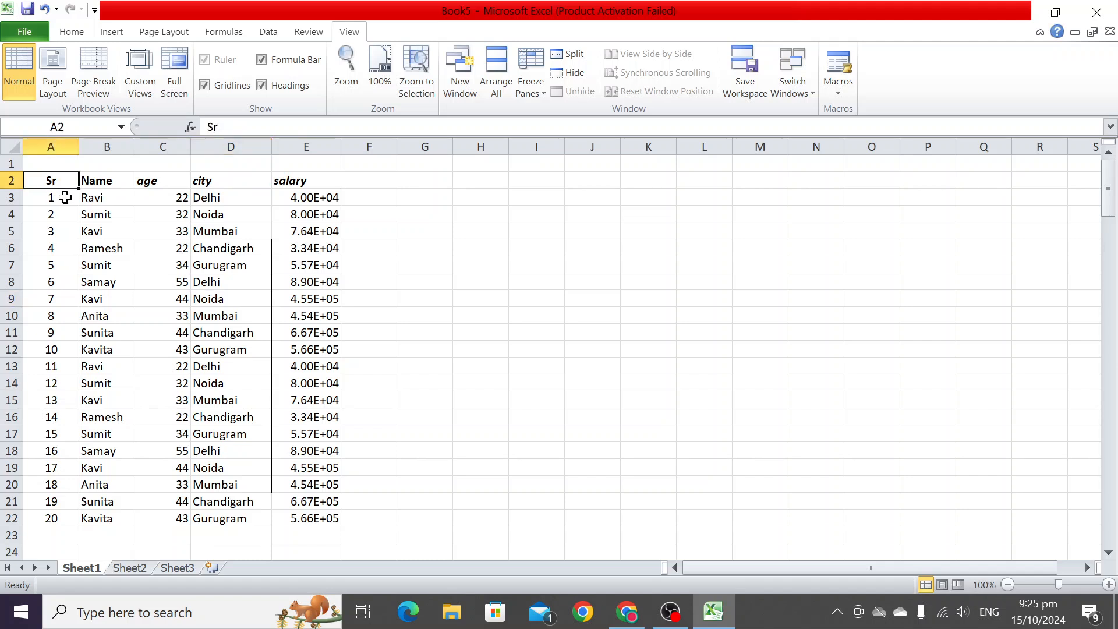
{"action": "key", "text": "shift+Right"}
{"action": "key", "text": "shift+Right"}
{"action": "key", "text": "shift+Right"}
{"action": "key", "text": "shift+Right"}
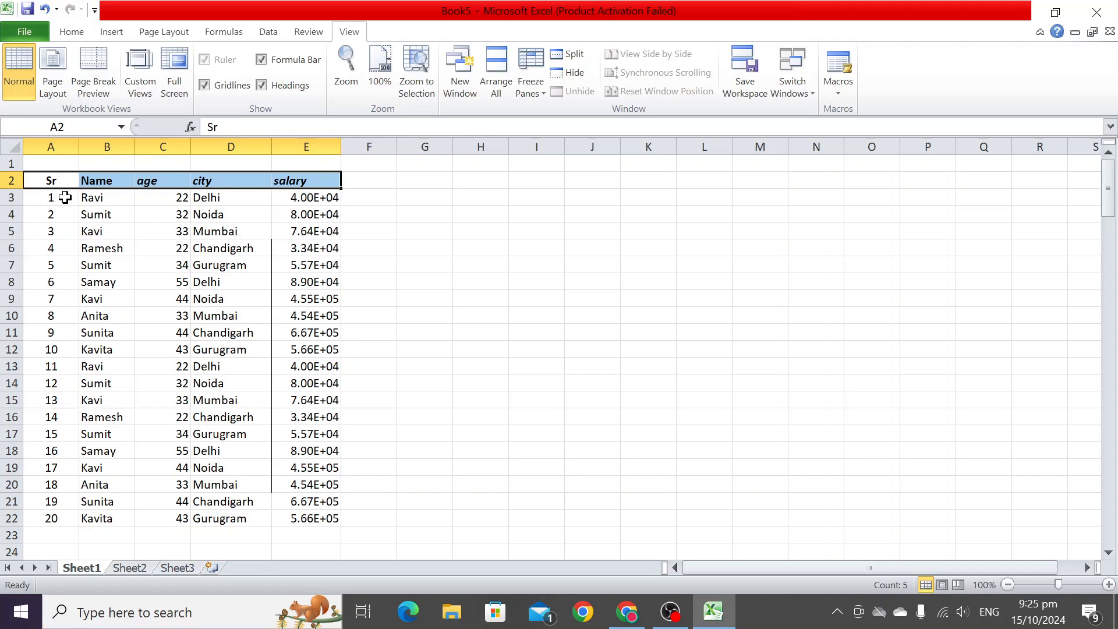
{"action": "key", "text": "shift+Down"}
{"action": "key", "text": "shift+Down"}
{"action": "key", "text": "shift+Down"}
{"action": "key", "text": "shift+Down"}
{"action": "key", "text": "shift+Down"}
{"action": "key", "text": "shift+Down"}
{"action": "key", "text": "shift+Down"}
{"action": "key", "text": "shift+Down"}
{"action": "key", "text": "shift+Down"}
{"action": "key", "text": "shift+Down"}
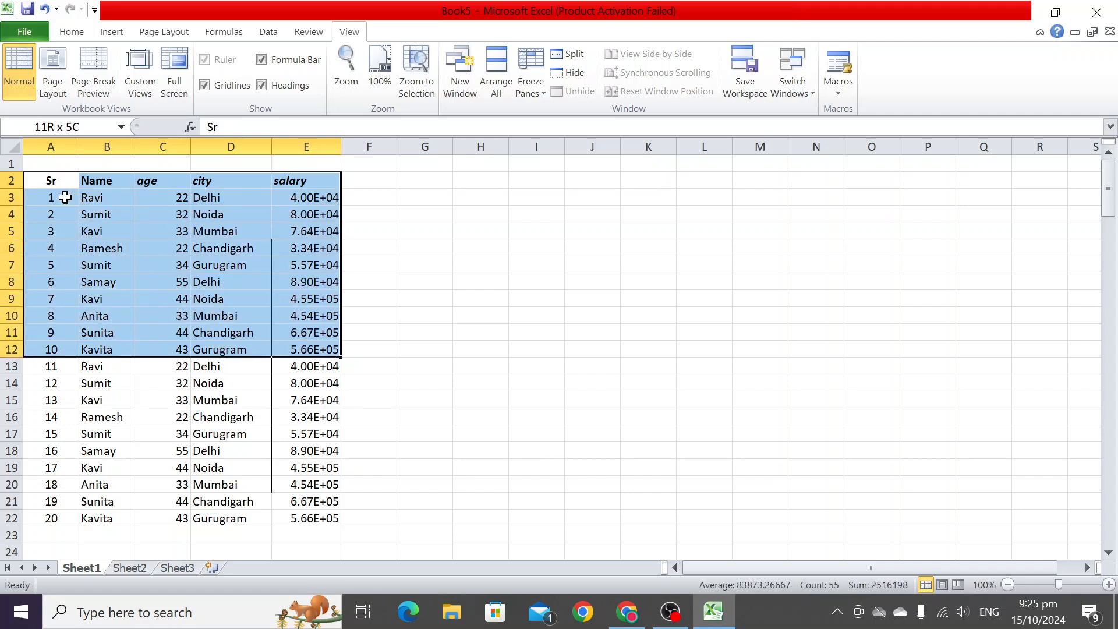
- Move to cell D3 and extend the selection down to D8
{"action": "key", "text": "Down"}
{"action": "key", "text": "Right"}
{"action": "key", "text": "Right"}
{"action": "key", "text": "Right"}
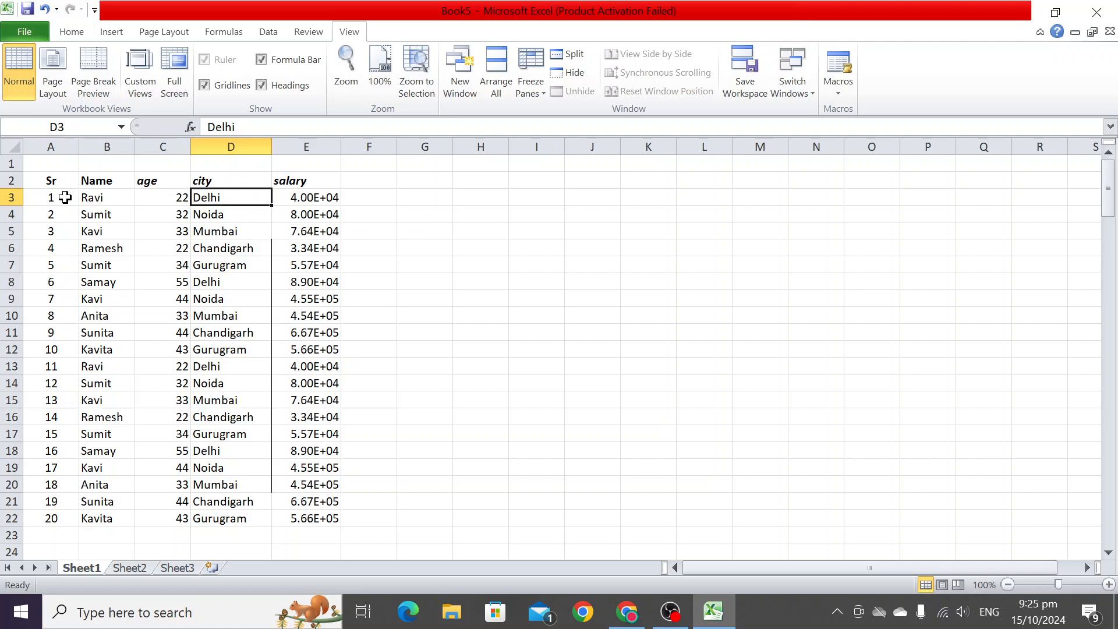
{"action": "key", "text": "shift+Down"}
{"action": "key", "text": "shift+Down"}
{"action": "key", "text": "shift+Down"}
{"action": "key", "text": "shift+Down"}
{"action": "key", "text": "shift+Down"}
{"action": "key", "text": "shift+Down"}
{"action": "key", "text": "shift+Down"}
{"action": "key", "text": "shift+Down"}
{"action": "key", "text": "shift+Down"}
{"action": "key", "text": "shift+Down"}
{"action": "key", "text": "shift+Down"}
{"action": "key", "text": "shift+Down"}
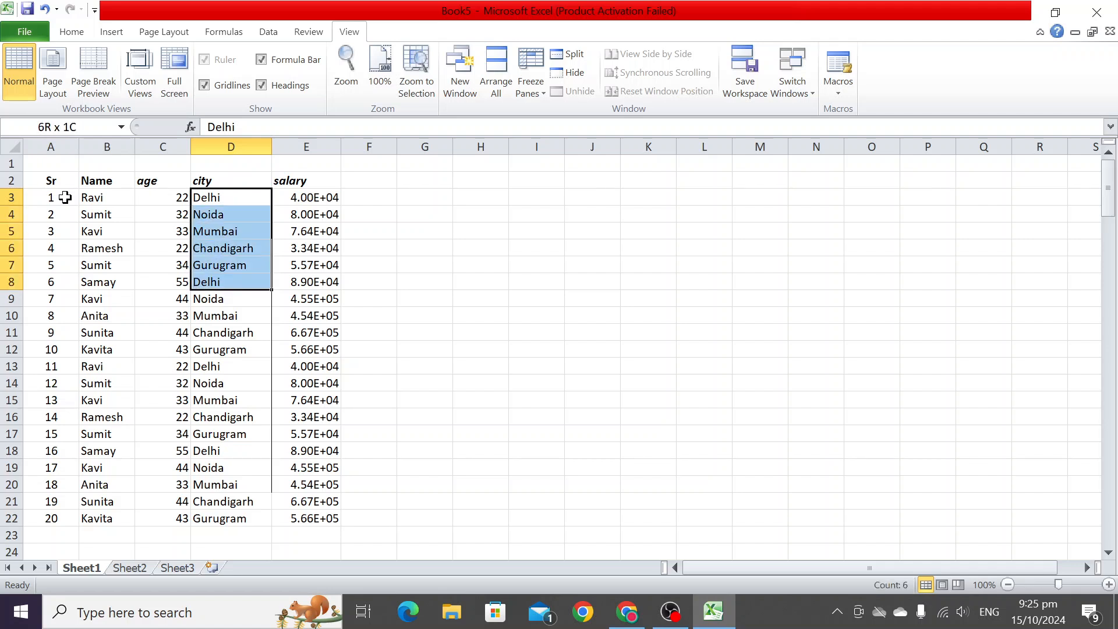
- Extend the selection from D3 down to row 18 and across to column A, then deselect it
{"action": "key", "text": "shift+Down"}
{"action": "key", "text": "shift+Down"}
{"action": "key", "text": "shift+Down"}
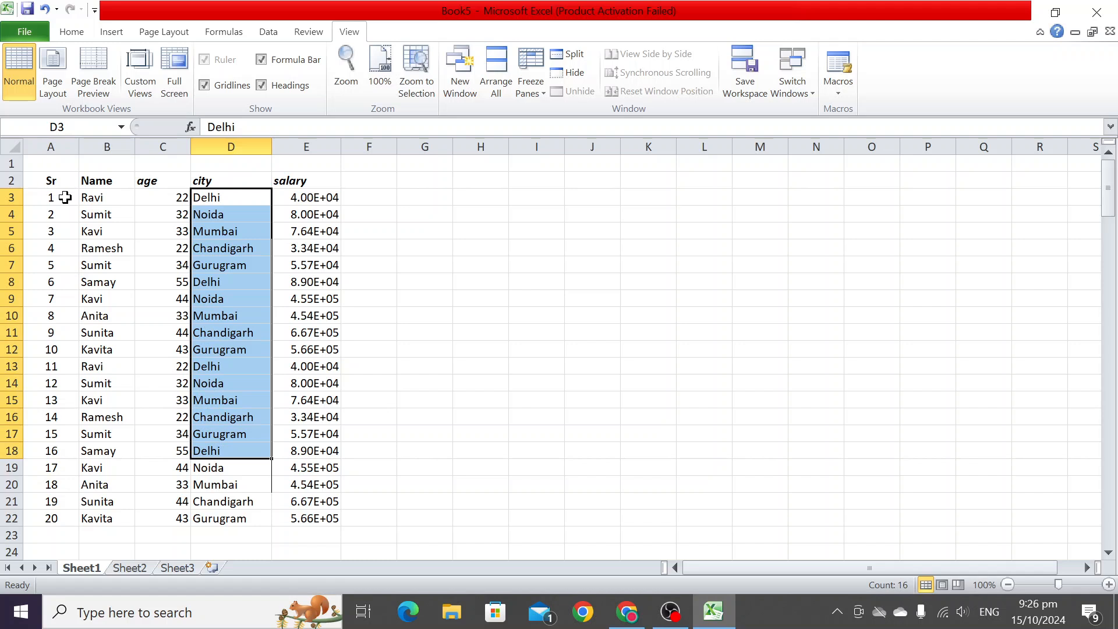
{"action": "key", "text": "shift+Left"}
{"action": "key", "text": "shift+Left"}
{"action": "key", "text": "shift+Left"}
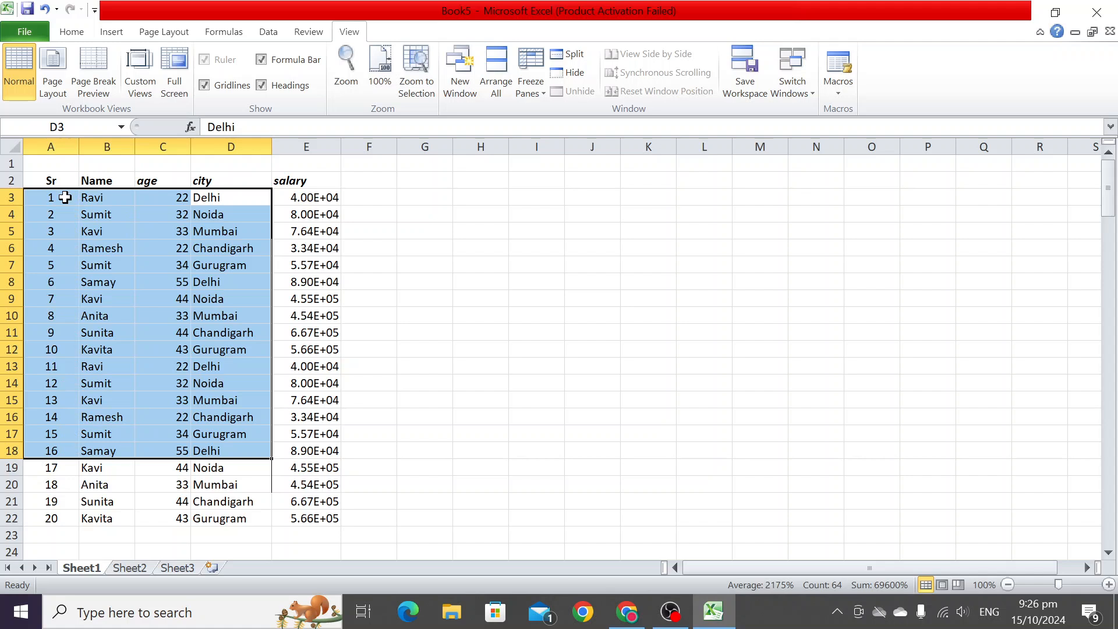
{"action": "left_click", "coordinate": [304, 263]}
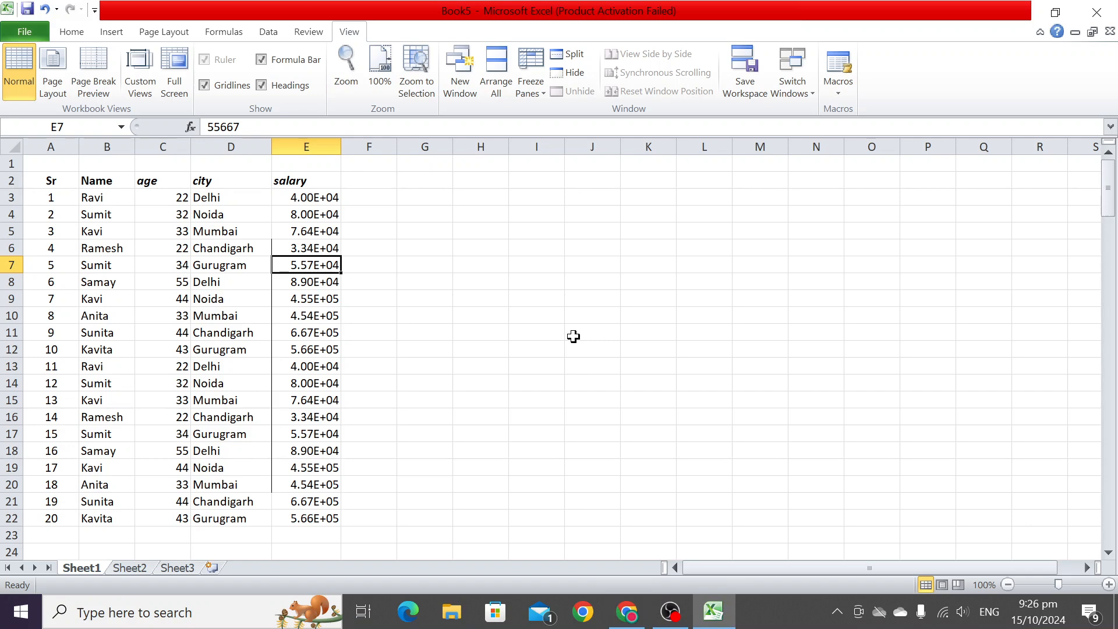
- Select the entire salary column E and give it a yellow fill colour
{"action": "left_click", "coordinate": [536, 317]}
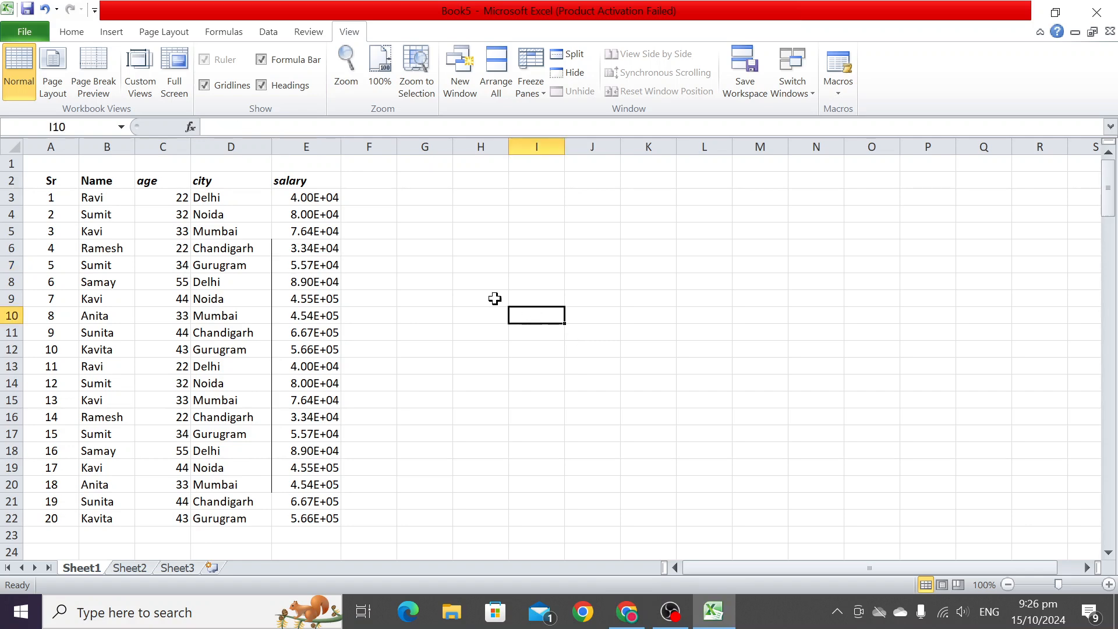
{"action": "left_click", "coordinate": [294, 180]}
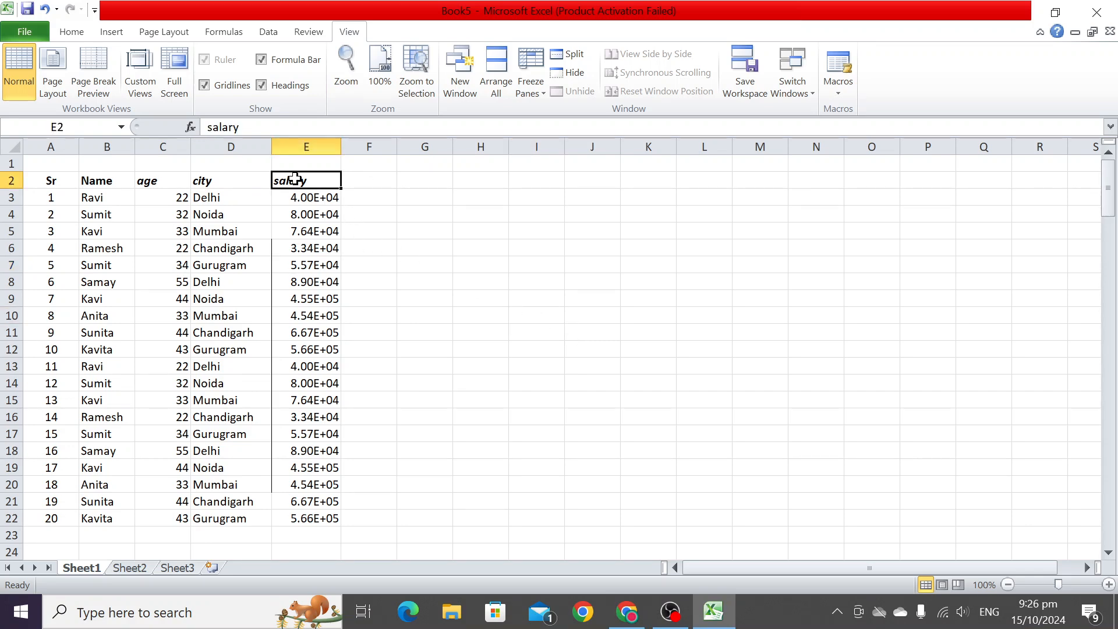
{"action": "key", "text": "ctrl+space"}
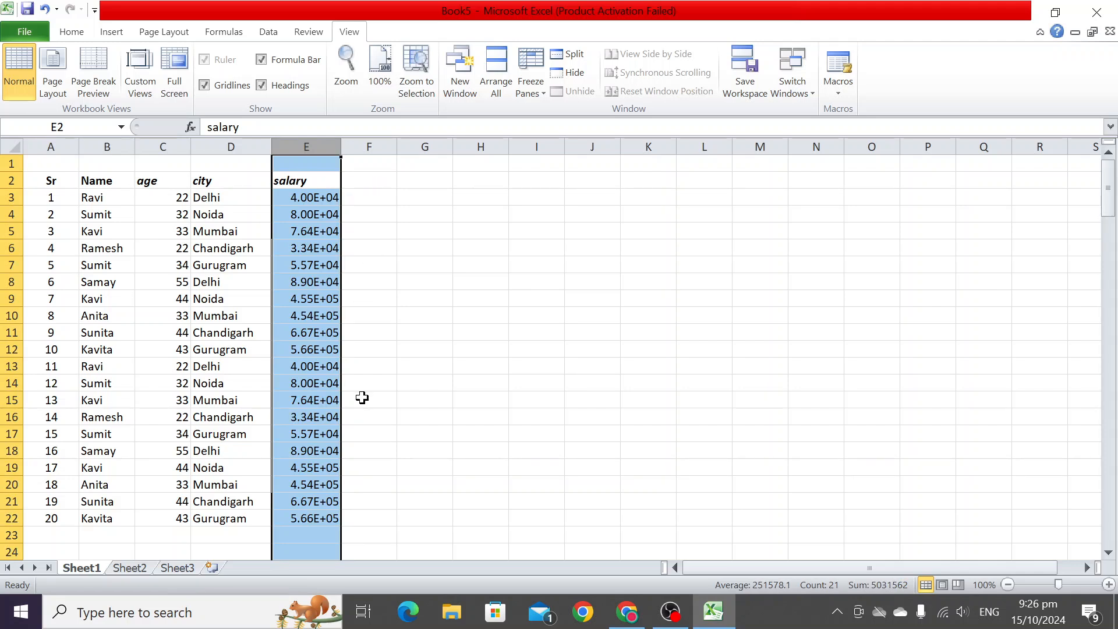
{"action": "left_click", "coordinate": [68, 33]}
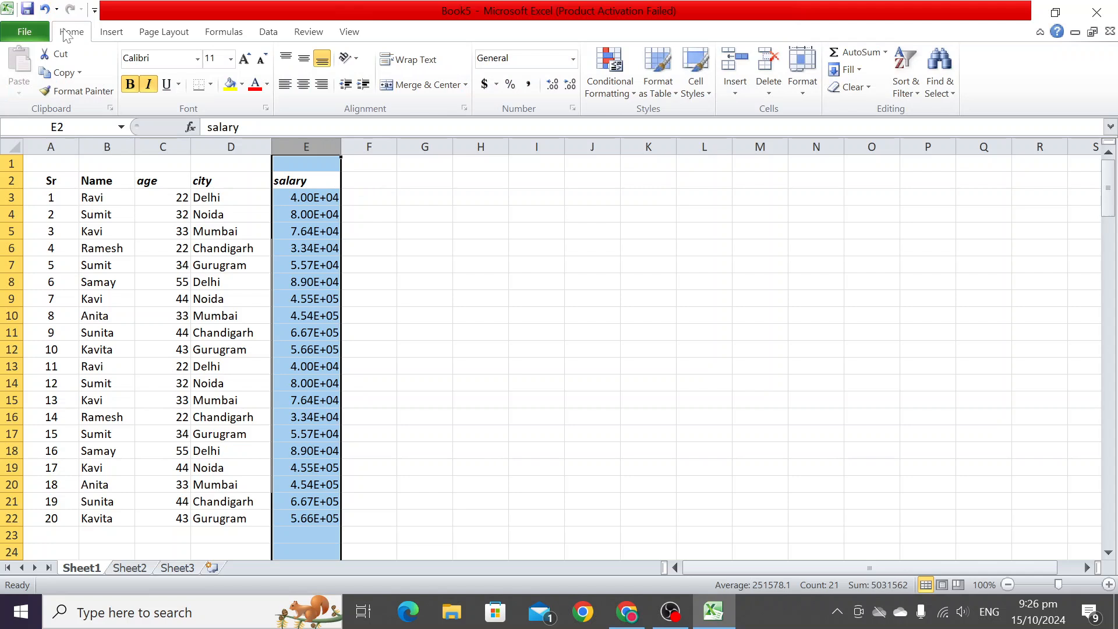
{"action": "left_click", "coordinate": [231, 88]}
{"action": "left_click", "coordinate": [387, 272]}
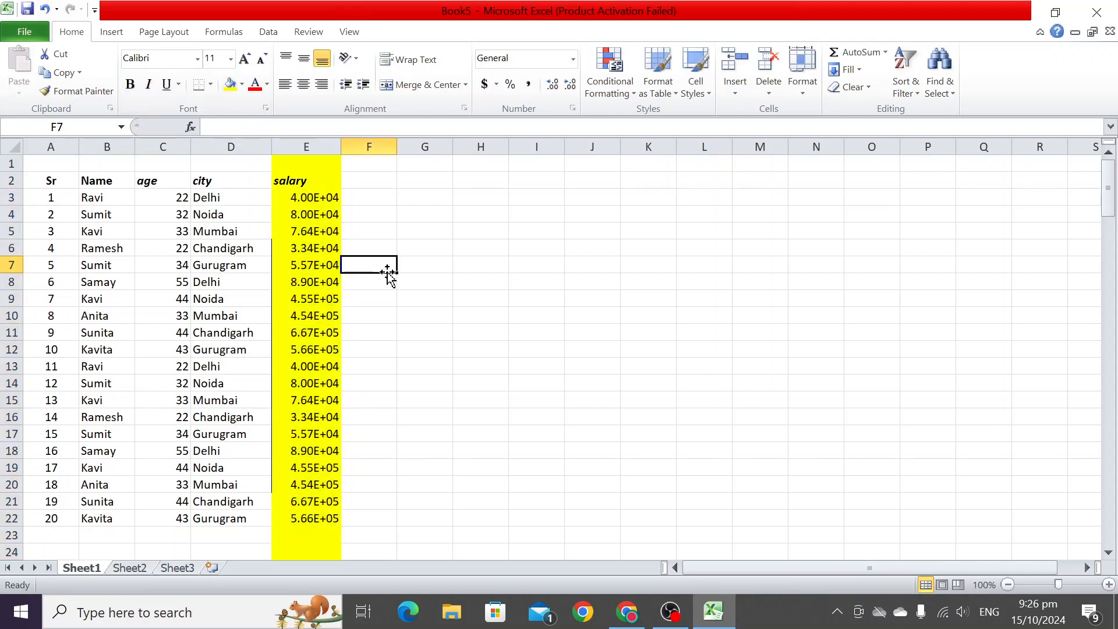
- Select column E, then select the whole of row 7 from cell A7
{"action": "left_click", "coordinate": [325, 137]}
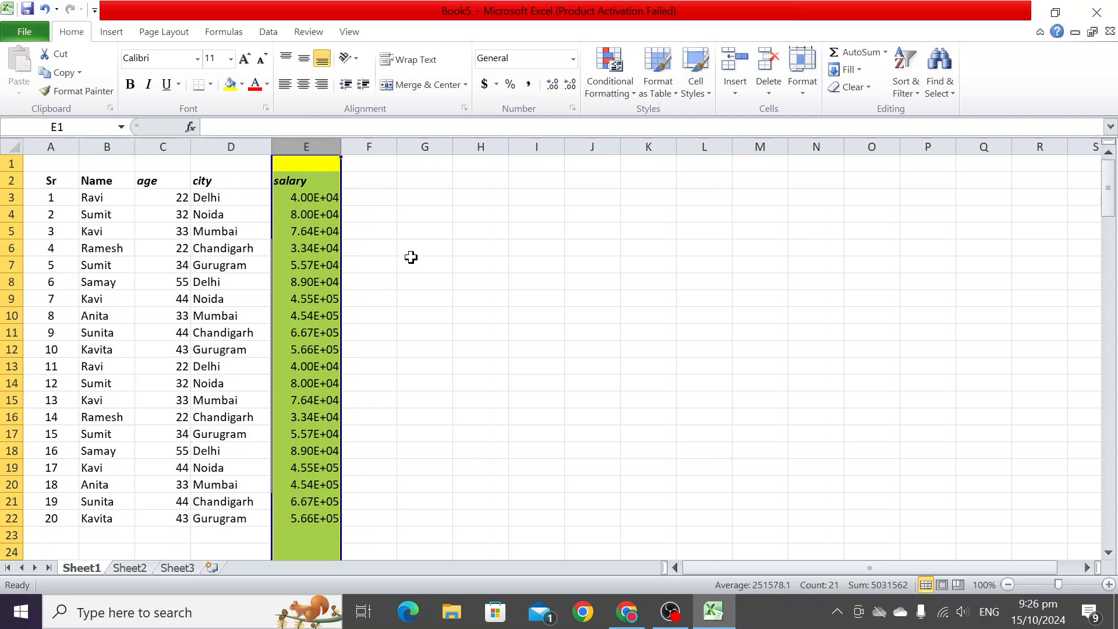
{"action": "left_click", "coordinate": [411, 257]}
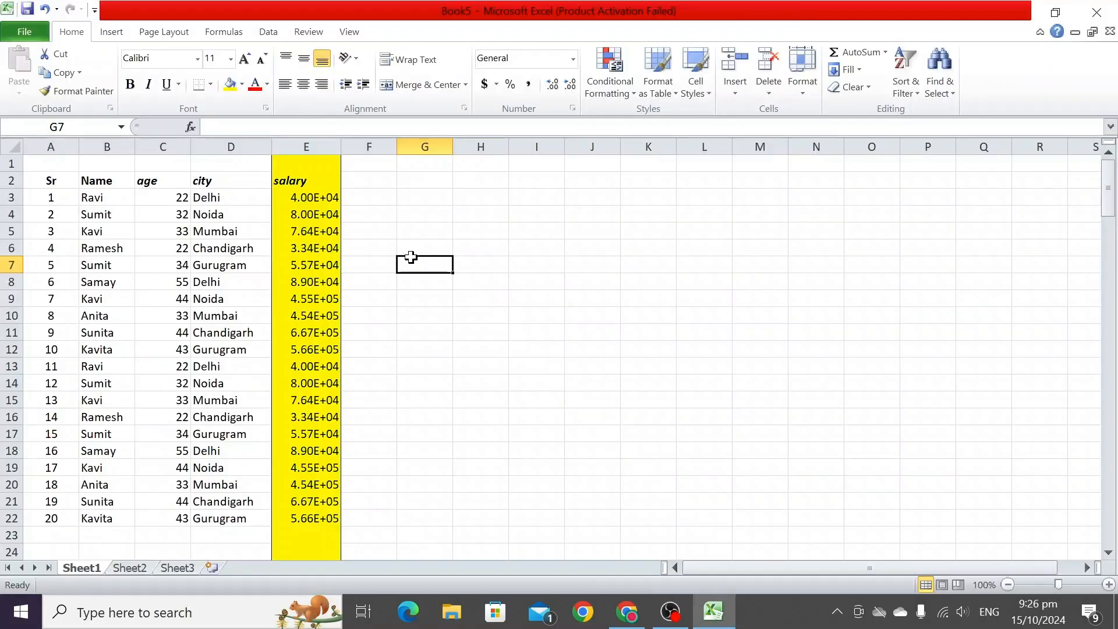
{"action": "left_click", "coordinate": [56, 266]}
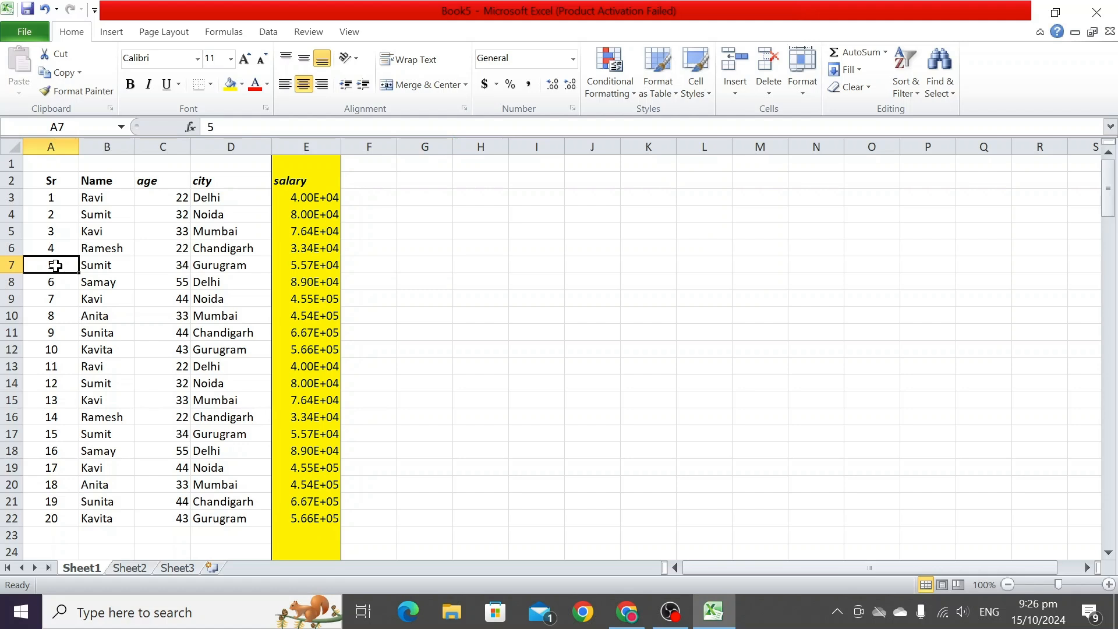
{"action": "key", "text": "shift+space"}
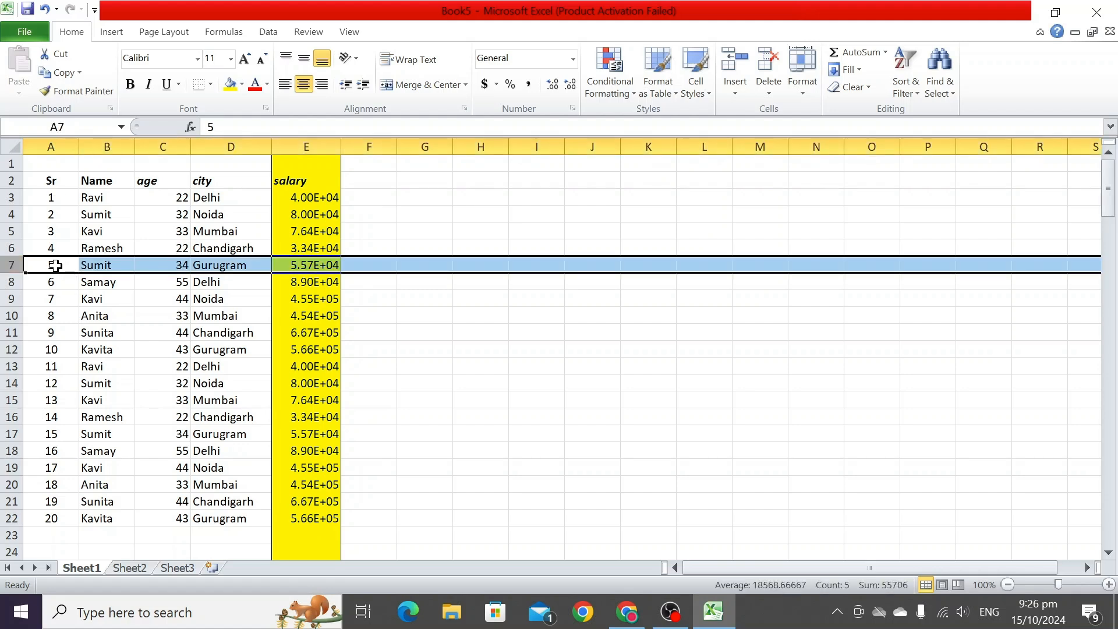
{"action": "left_click", "coordinate": [524, 348]}
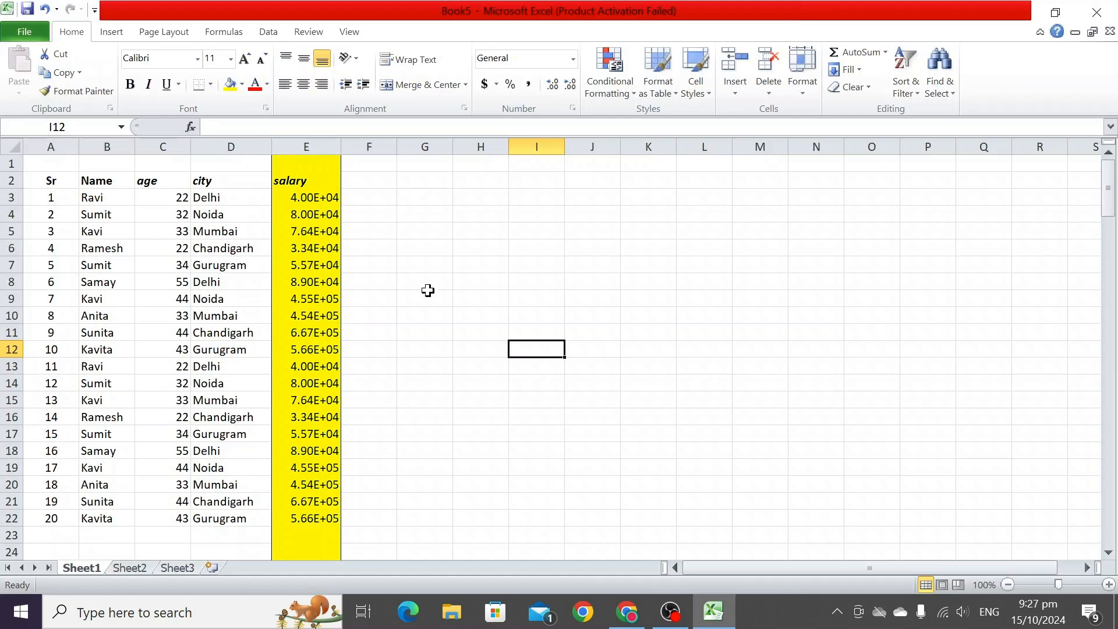
- Select the entire worksheet from cell G9, then deselect it
{"action": "left_click", "coordinate": [428, 296]}
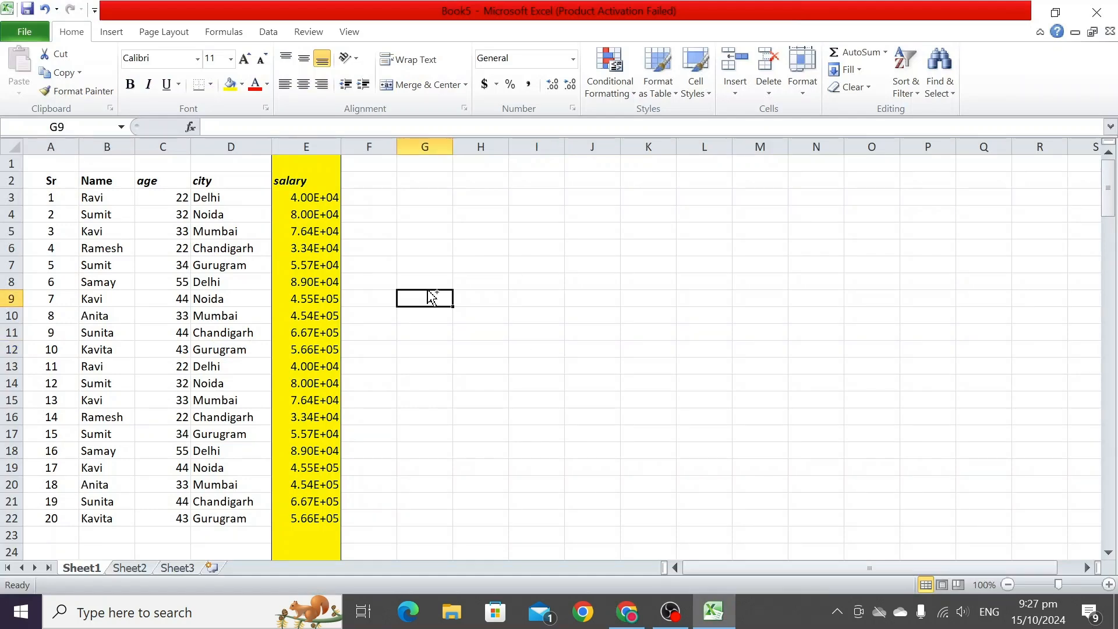
{"action": "key", "text": "ctrl+shift+space"}
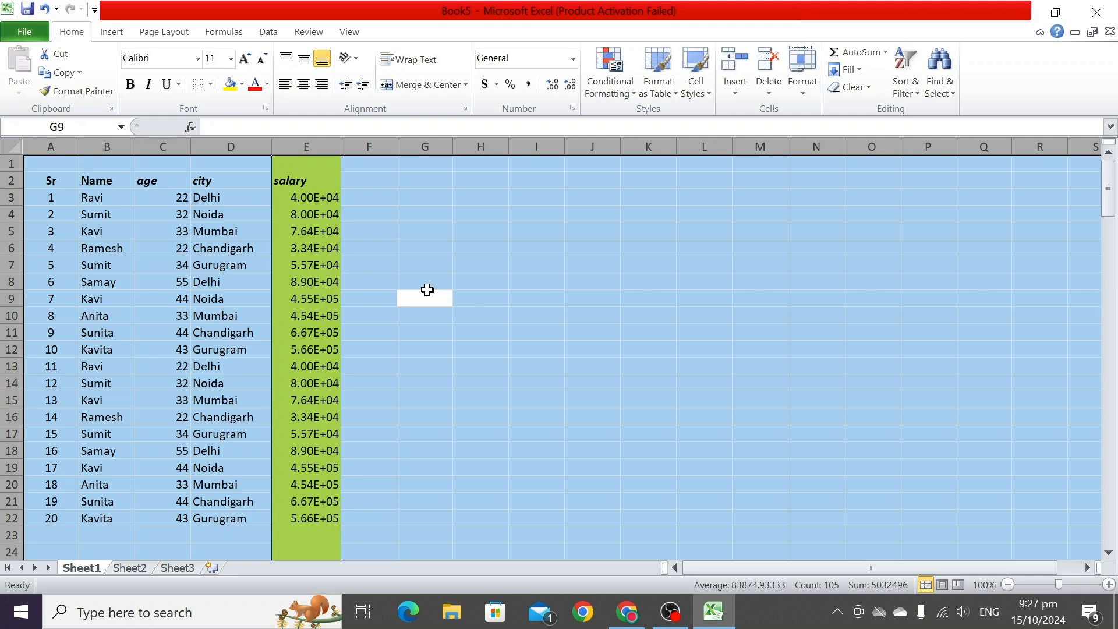
{"action": "left_click", "coordinate": [177, 268]}
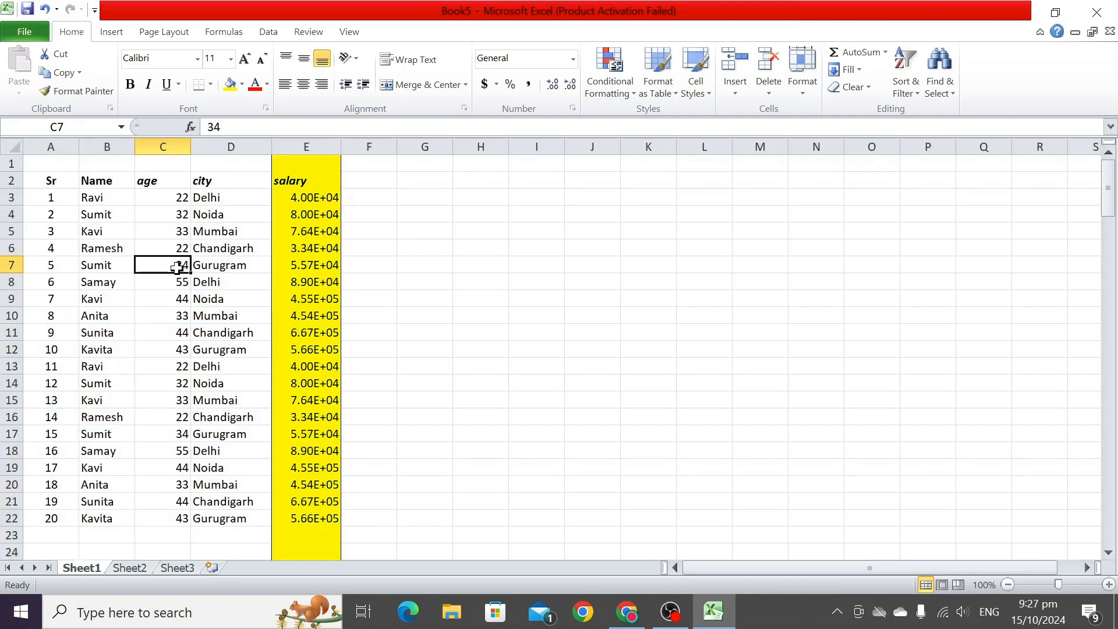
- Use Select All from cells inside the table and from empty cells to select the data region and the whole sheet
{"action": "key", "text": "ctrl+a"}
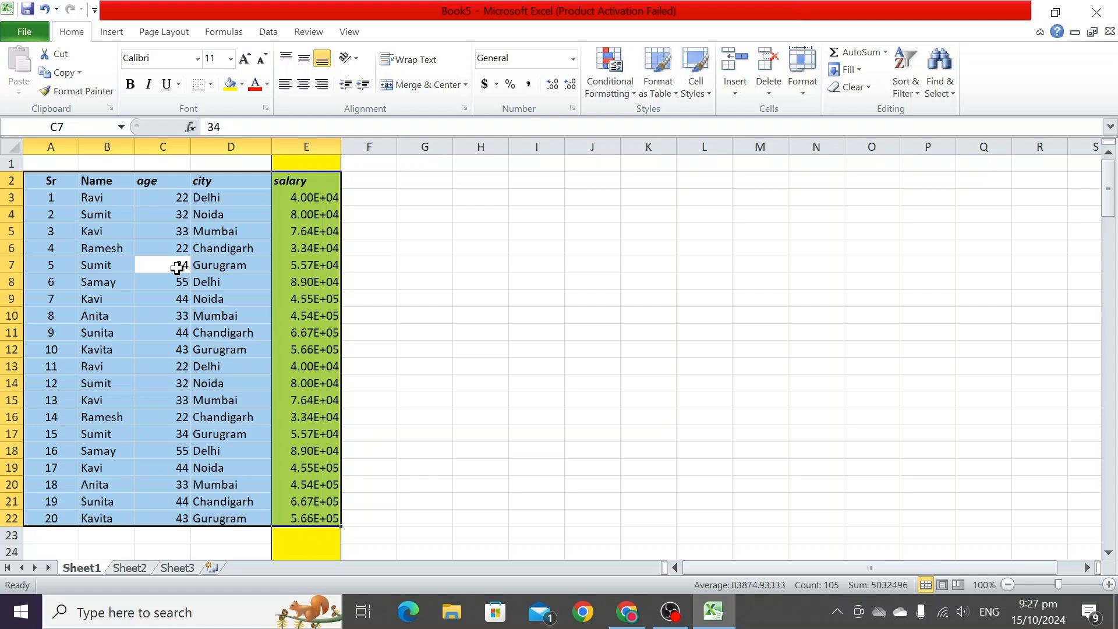
{"action": "left_click", "coordinate": [497, 276]}
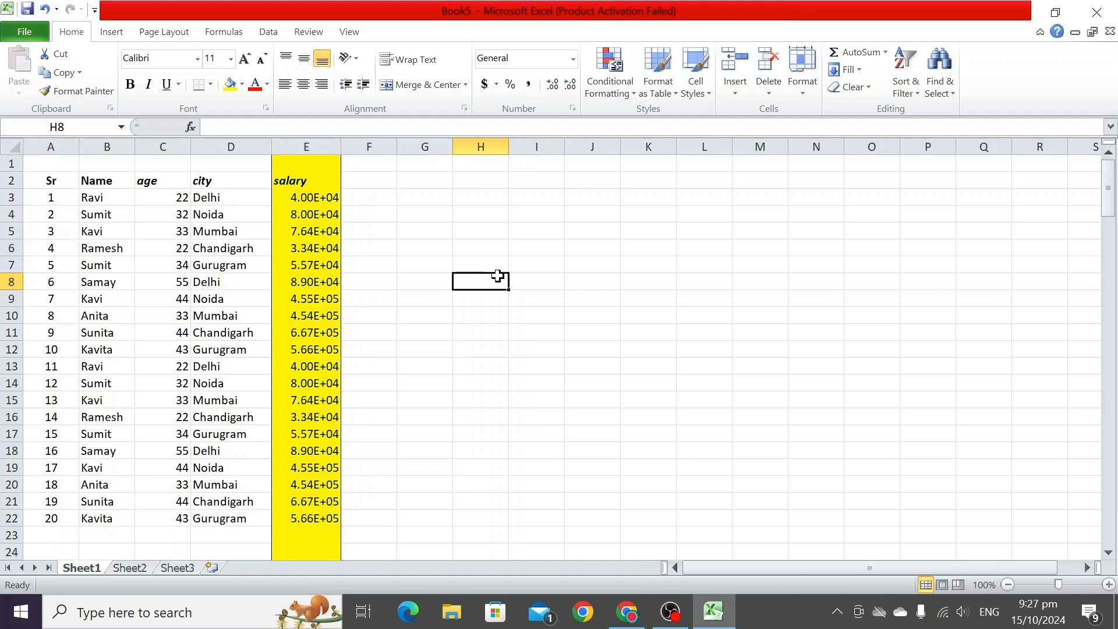
{"action": "key", "text": "ctrl+a"}
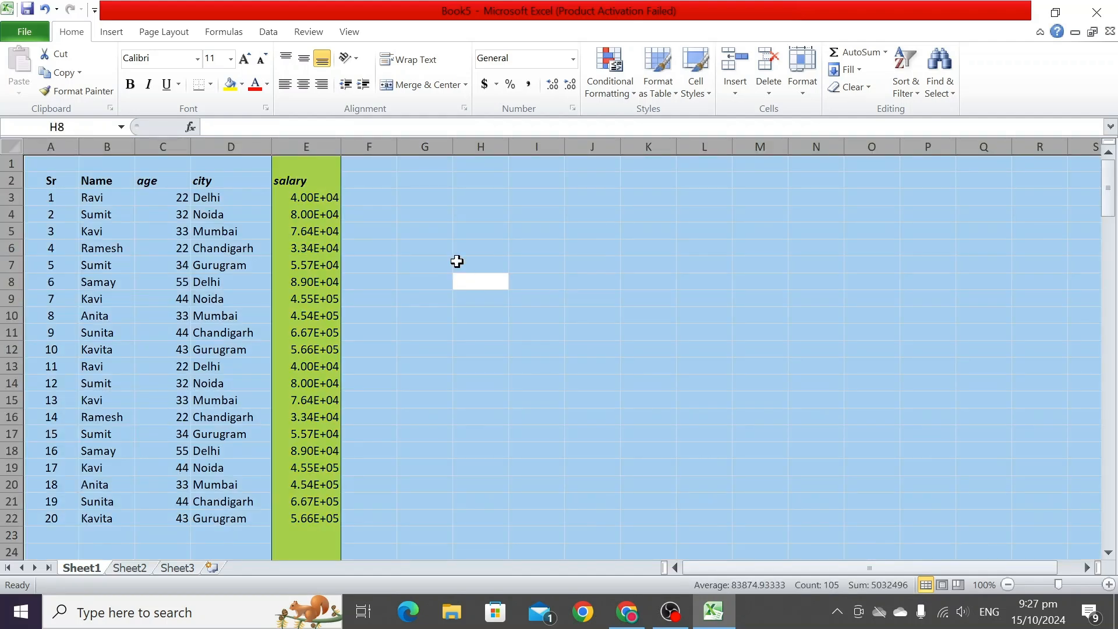
{"action": "left_click", "coordinate": [385, 245]}
{"action": "key", "text": "ctrl+a"}
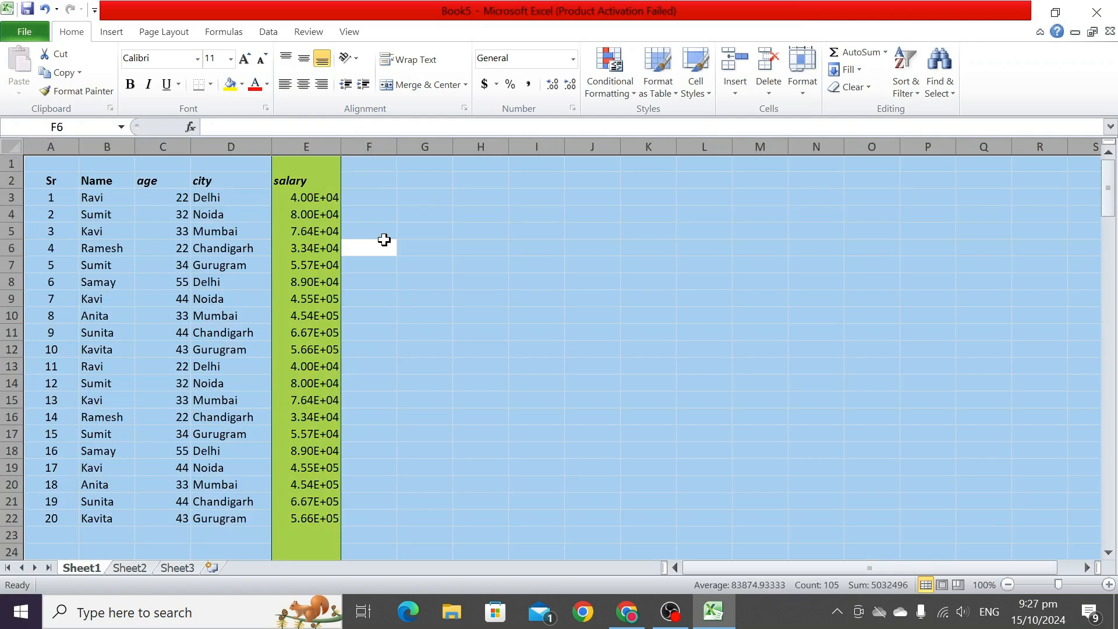
{"action": "left_click", "coordinate": [175, 281]}
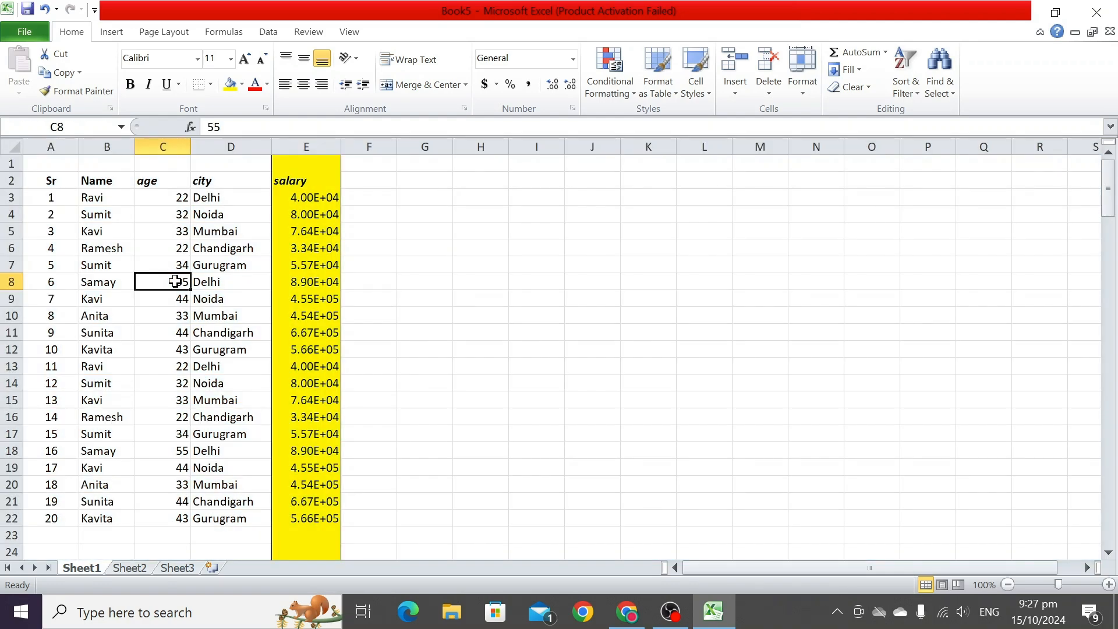
{"action": "key", "text": "ctrl+a"}
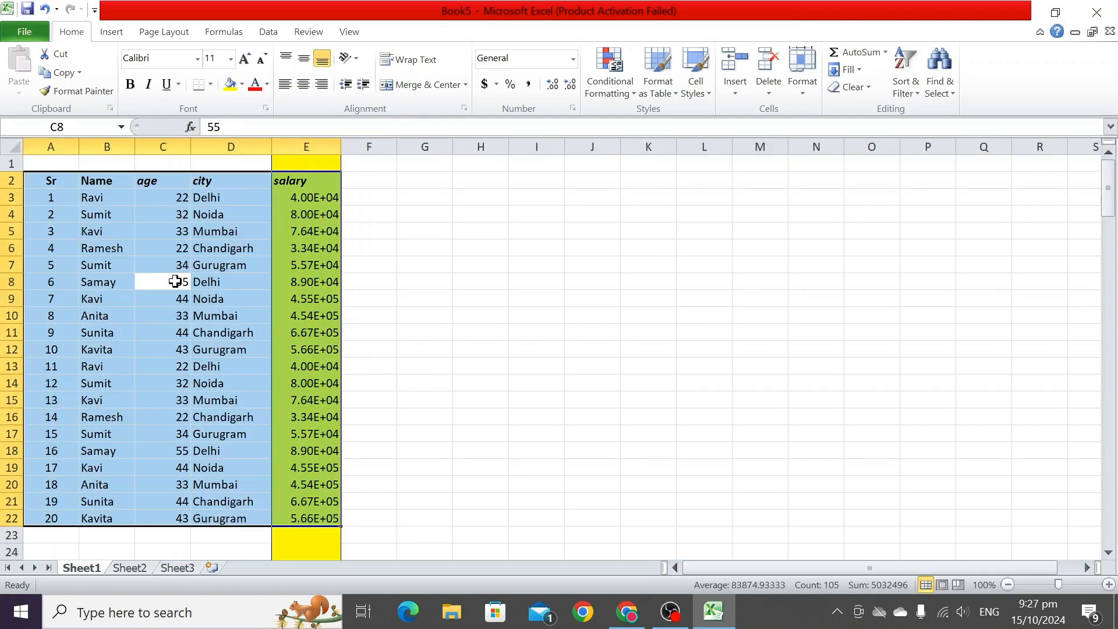
{"action": "left_click", "coordinate": [386, 399]}
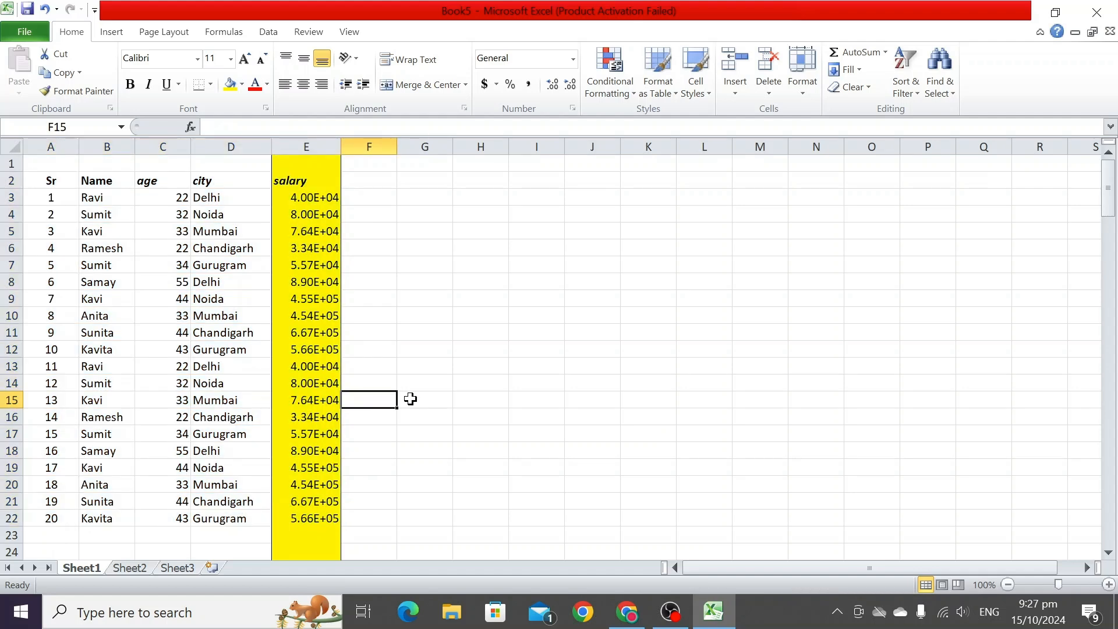